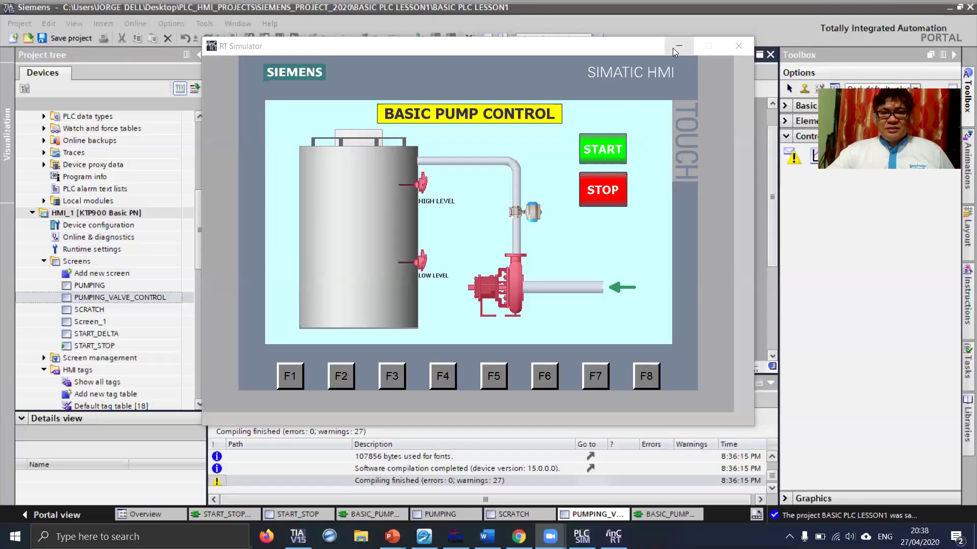
- Close the HMI simulation and open the BASIC_PUMP_VALVE_CONTROL [FC4] ladder block from Program blocks
{"action": "left_click", "coordinate": [676, 48]}
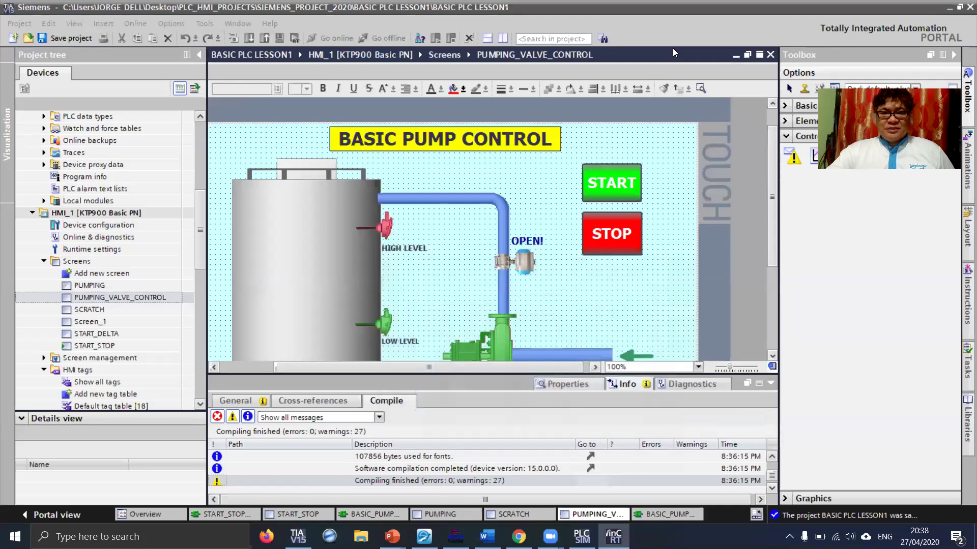
{"action": "left_click", "coordinate": [672, 48]}
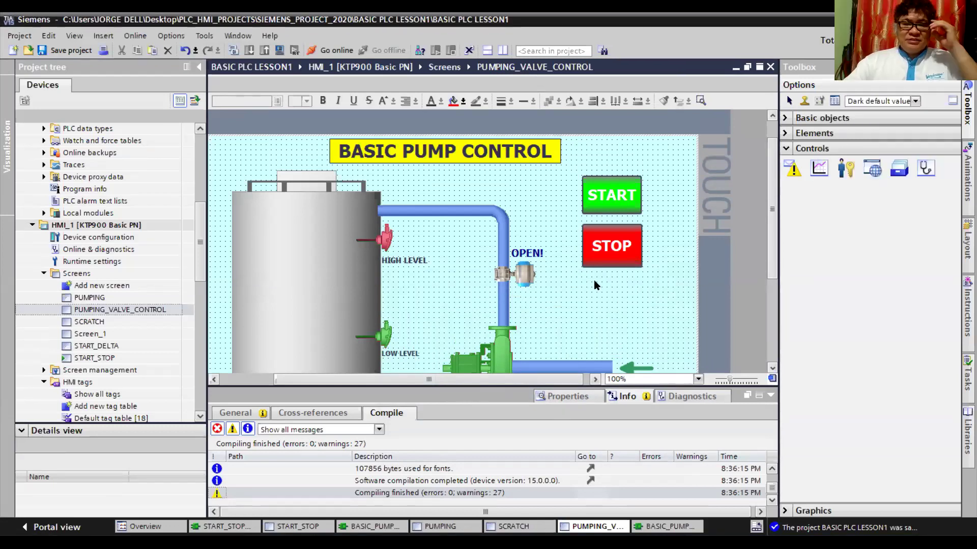
{"action": "left_click_drag", "start_coordinate": [198, 229], "coordinate": [203, 171]}
{"action": "double_click", "coordinate": [151, 215]}
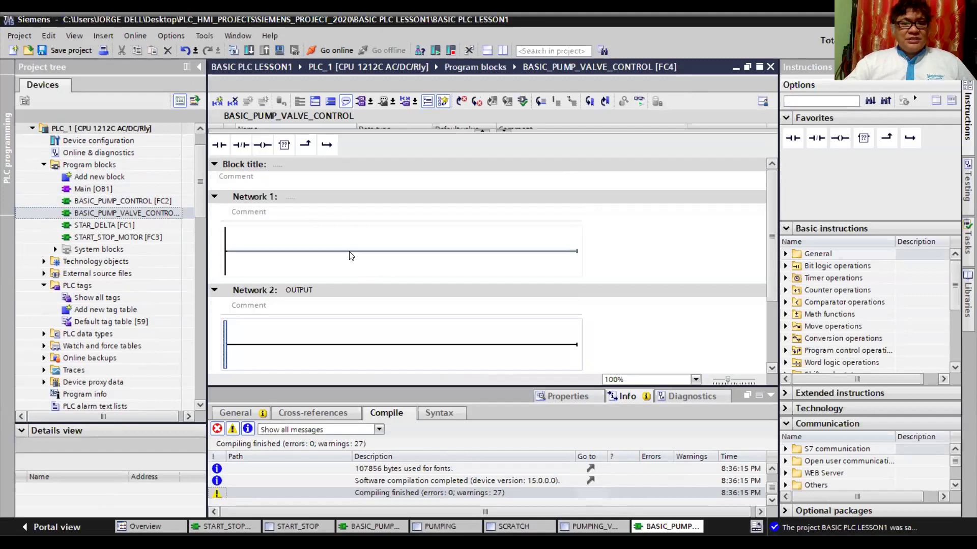
- Place normally open contacts START and STOP in series on Network 1
{"action": "left_click", "coordinate": [220, 148]}
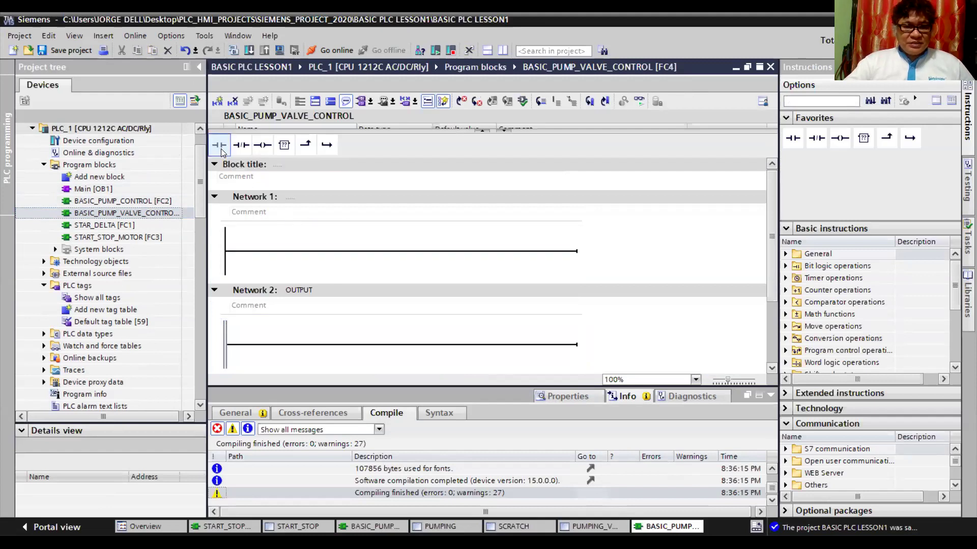
{"action": "left_click", "coordinate": [259, 239]}
{"action": "type", "text": "START"}
{"action": "key", "text": "Return"}
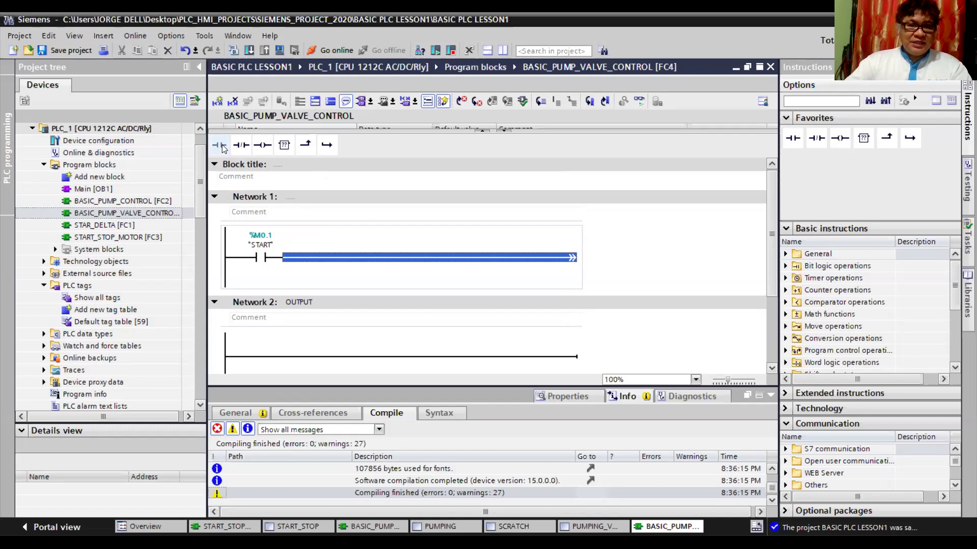
{"action": "mouse_move", "coordinate": [221, 147]}
{"action": "left_mouse_down"}
{"action": "mouse_move", "coordinate": [258, 292]}
{"action": "mouse_move", "coordinate": [328, 257]}
{"action": "left_mouse_up"}
{"action": "type", "text": "S"}
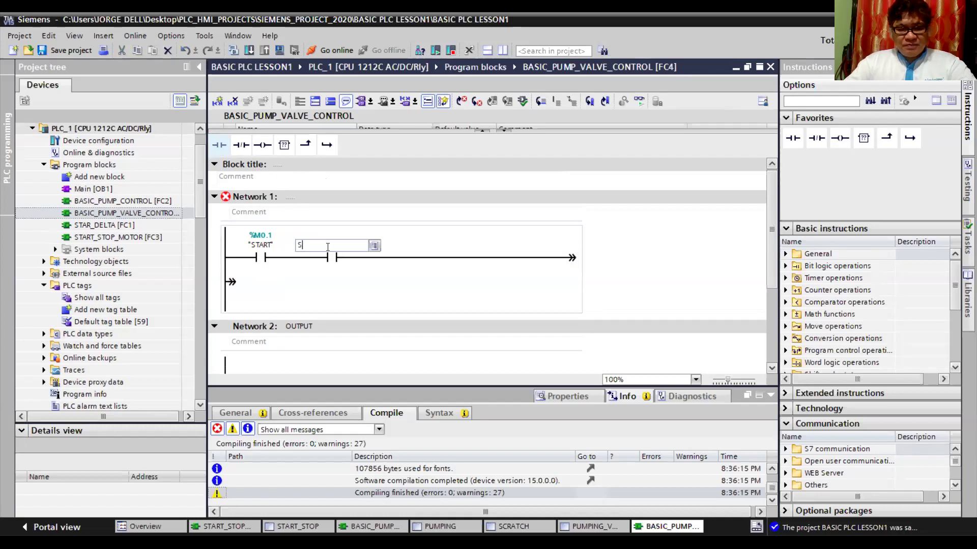
{"action": "type", "text": "TOP"}
{"action": "key", "text": "Return"}
{"action": "key", "text": "Return"}
- End the rung with a FILL_CYCLE_STARTS output coil
{"action": "mouse_move", "coordinate": [264, 148]}
{"action": "left_mouse_down"}
{"action": "mouse_move", "coordinate": [543, 298]}
{"action": "mouse_move", "coordinate": [570, 258]}
{"action": "left_mouse_up"}
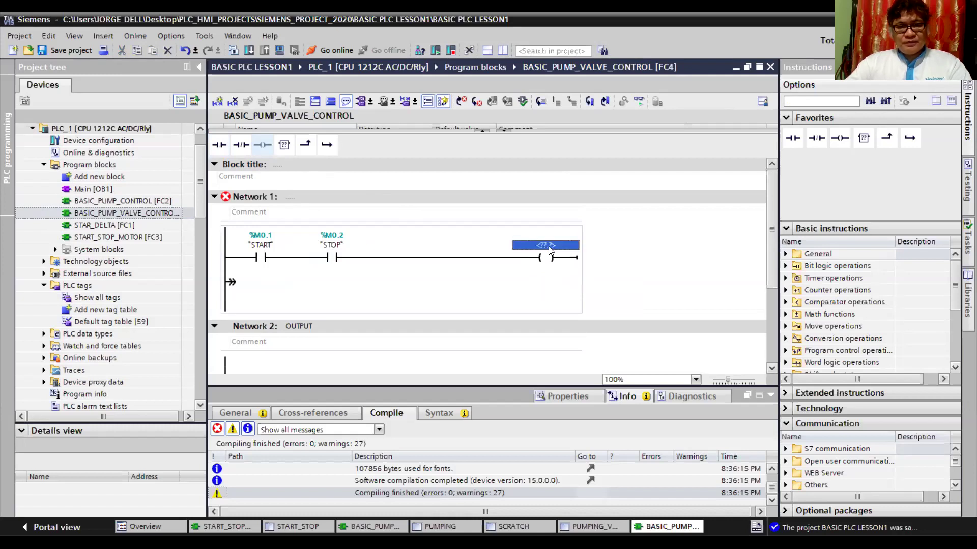
{"action": "left_click", "coordinate": [549, 247]}
{"action": "type", "text": "FILL_CYCLE_STARTS\""}
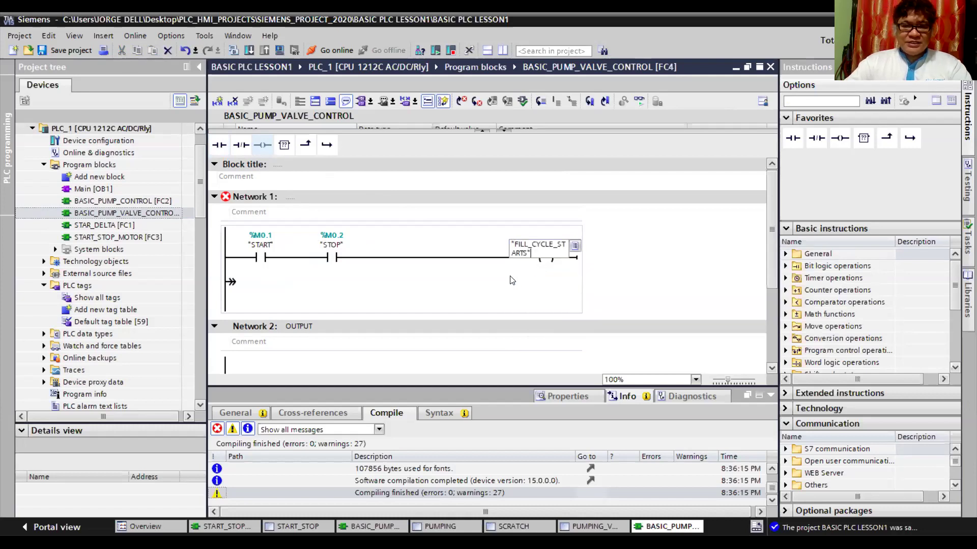
{"action": "left_click", "coordinate": [547, 258]}
{"action": "key", "text": "Return"}
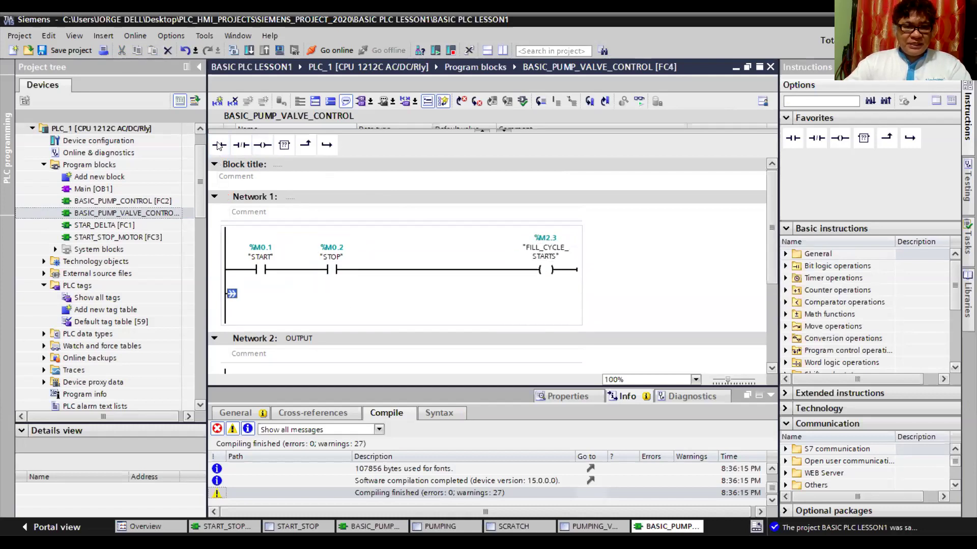
- Add a FILL_CYCLE_STARTS latch contact on a branch parallel to START
{"action": "key", "text": "shift+F2"}
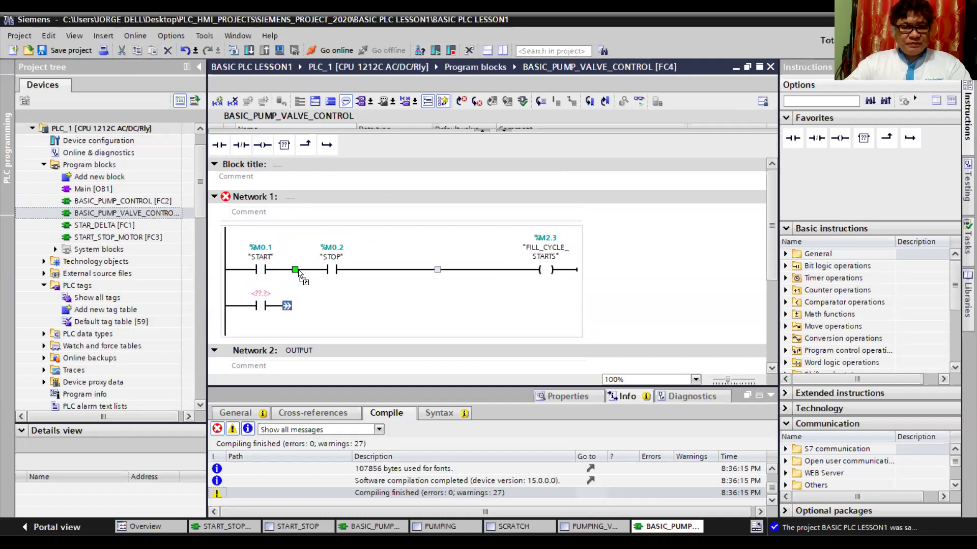
{"action": "left_click_drag", "start_coordinate": [287, 306], "coordinate": [297, 269]}
{"action": "left_click", "coordinate": [262, 293]}
{"action": "type", "text": "FIL"}
{"action": "left_click", "coordinate": [272, 305]}
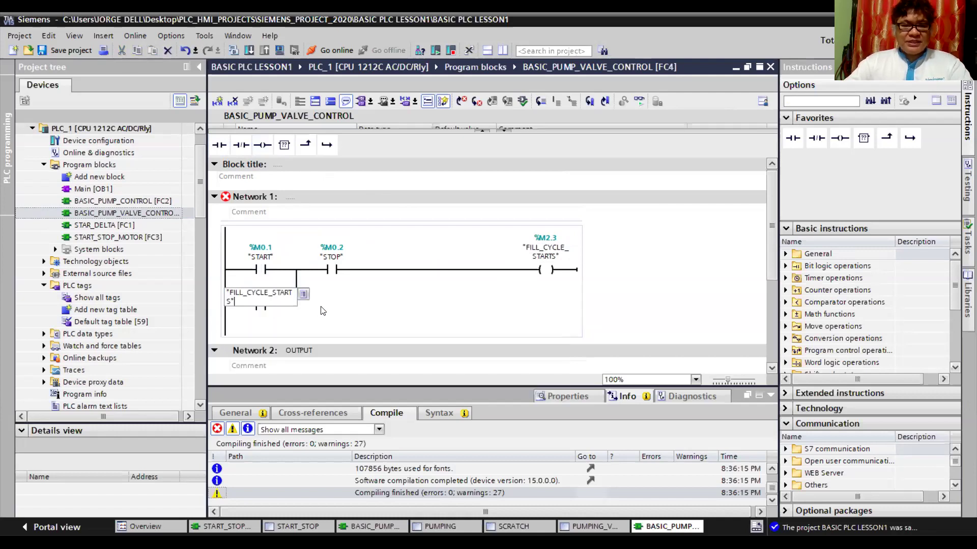
{"action": "scroll", "coordinate": [767, 198], "scroll_direction": "down", "scroll_amount": 3}
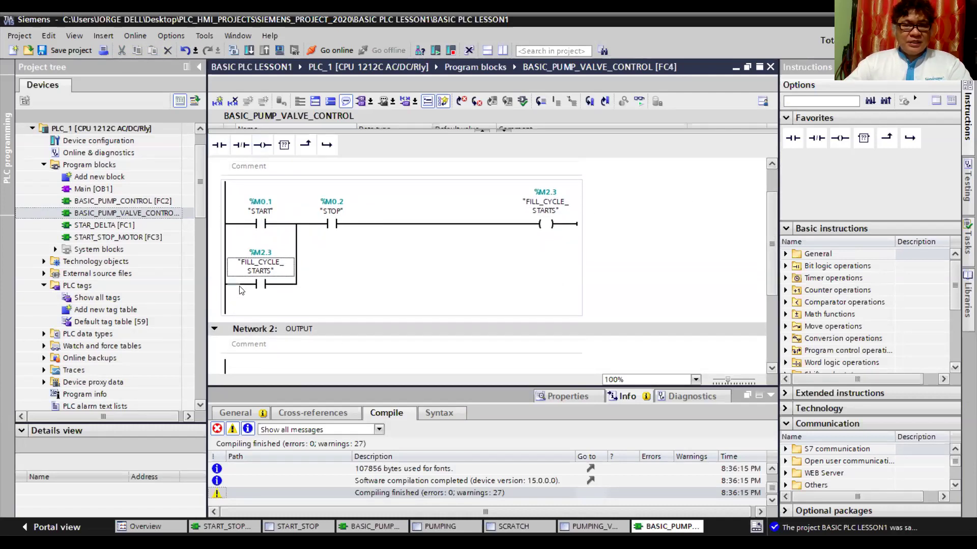
- Start a new rung below the latch with a FILL_CYCLE_STARTS normally open contact
{"action": "left_click", "coordinate": [238, 288]}
{"action": "left_click", "coordinate": [320, 147]}
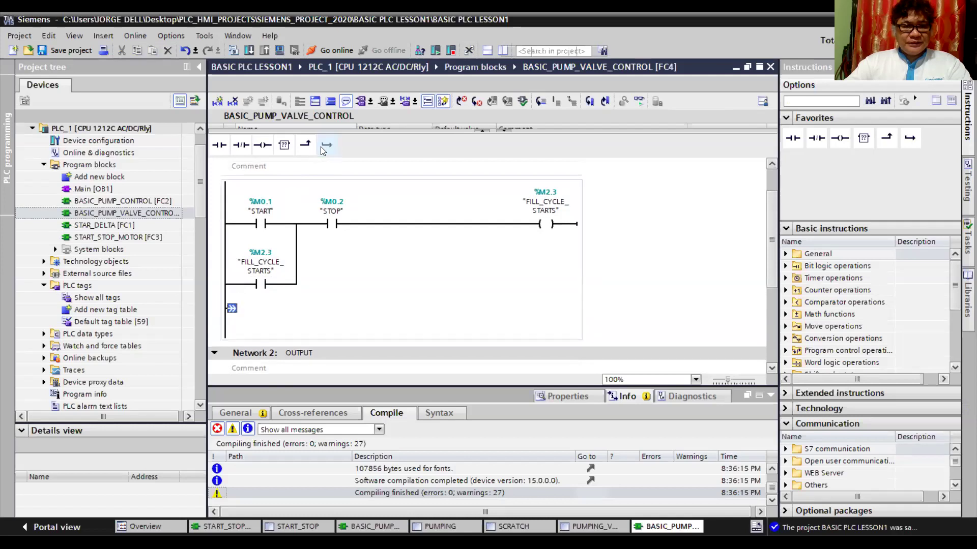
{"action": "left_click", "coordinate": [221, 148]}
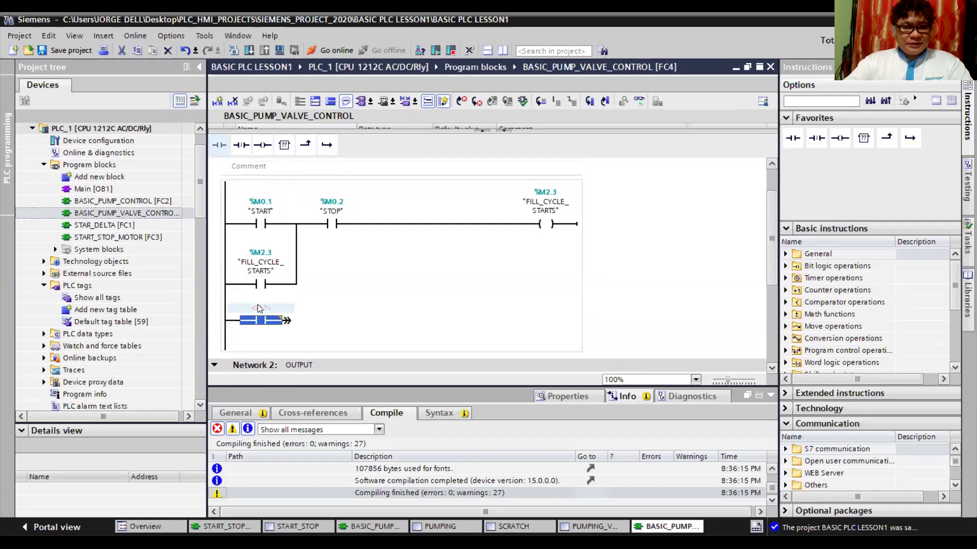
{"action": "left_click", "coordinate": [257, 308]}
{"action": "type", "text": "FILL"}
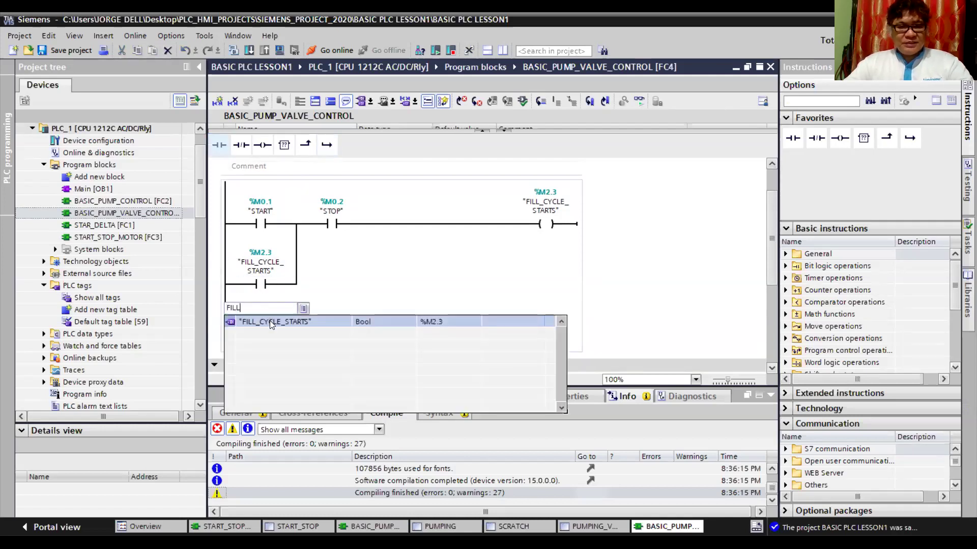
{"action": "left_click", "coordinate": [270, 321]}
{"action": "key", "text": "Return"}
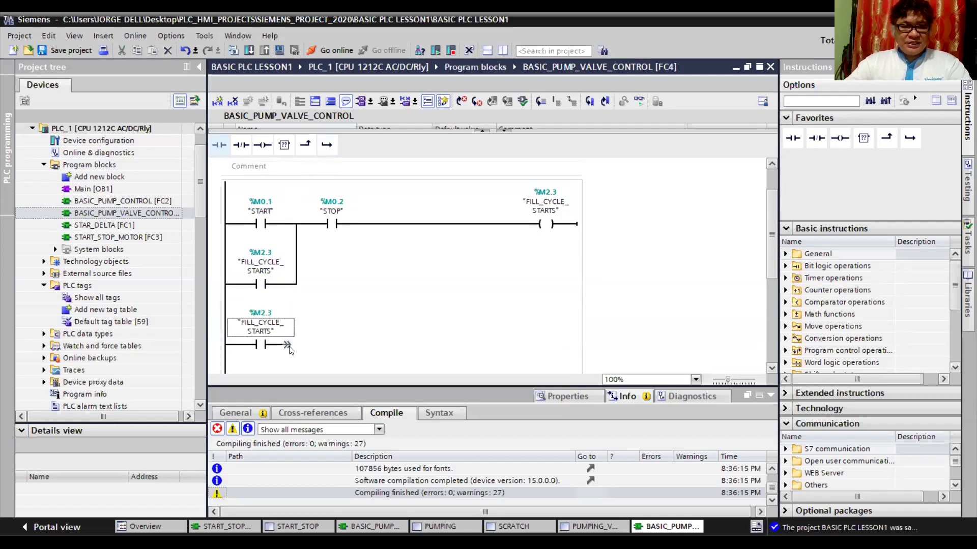
- Drive an OPEN_DISCH_VALVE1 coil from that FILL_CYCLE_STARTS contact
{"action": "left_click", "coordinate": [262, 145]}
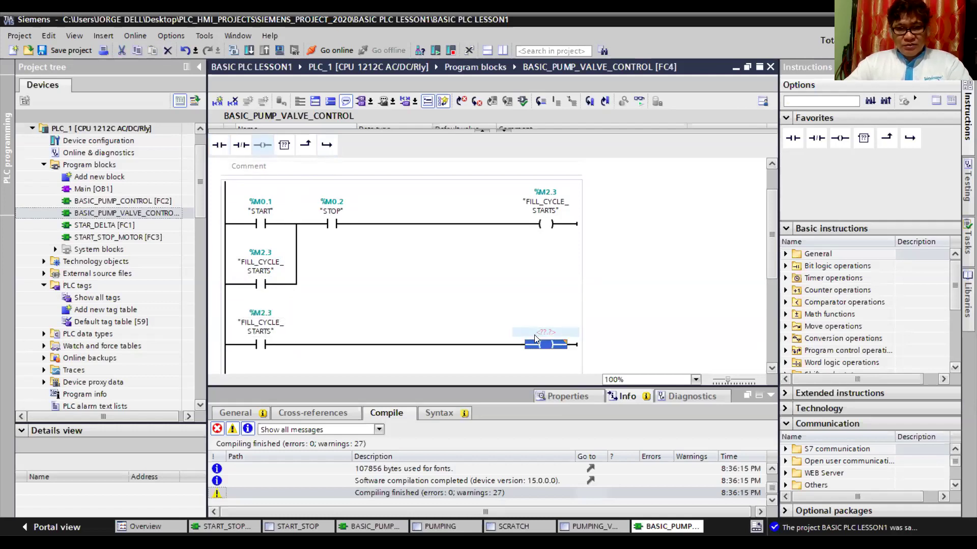
{"action": "left_click", "coordinate": [537, 338]}
{"action": "type", "text": "D"}
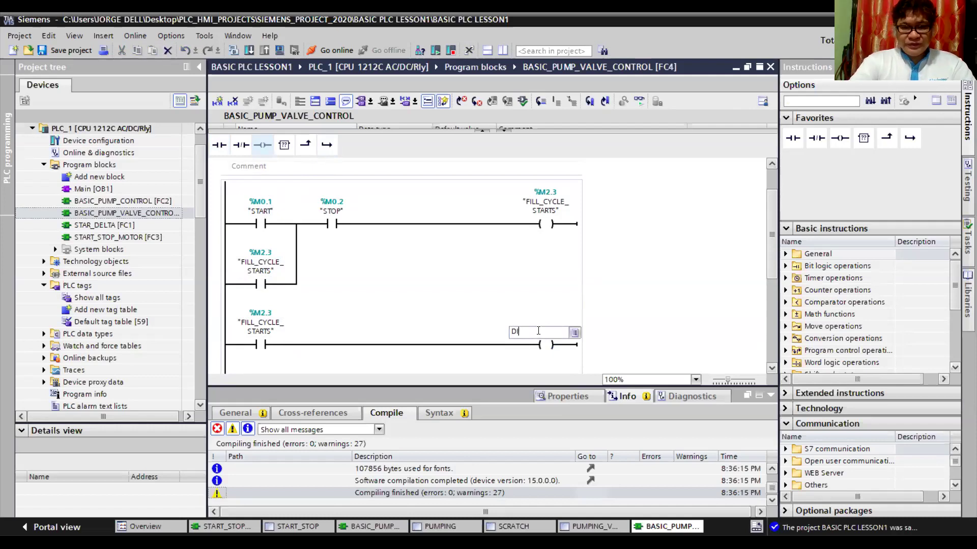
{"action": "type", "text": "OP"}
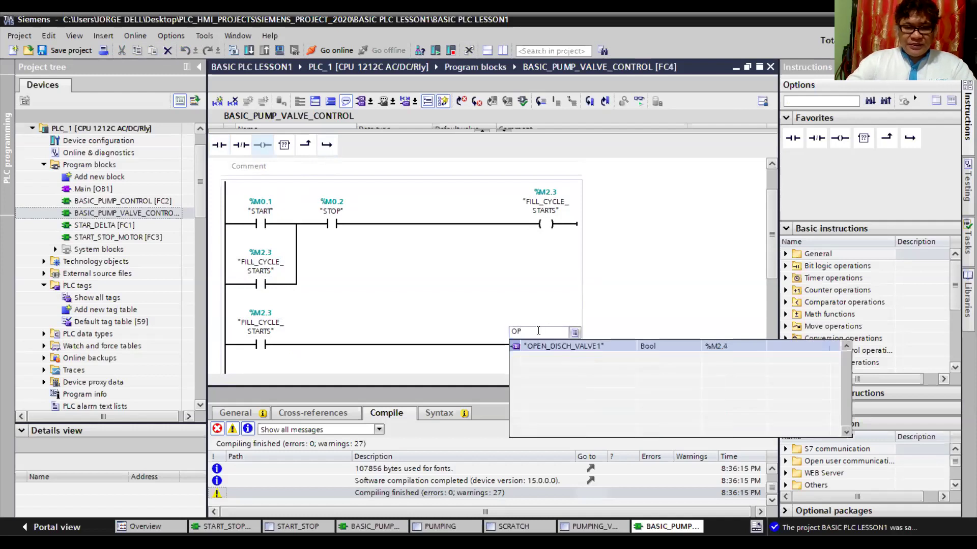
{"action": "left_click", "coordinate": [554, 349]}
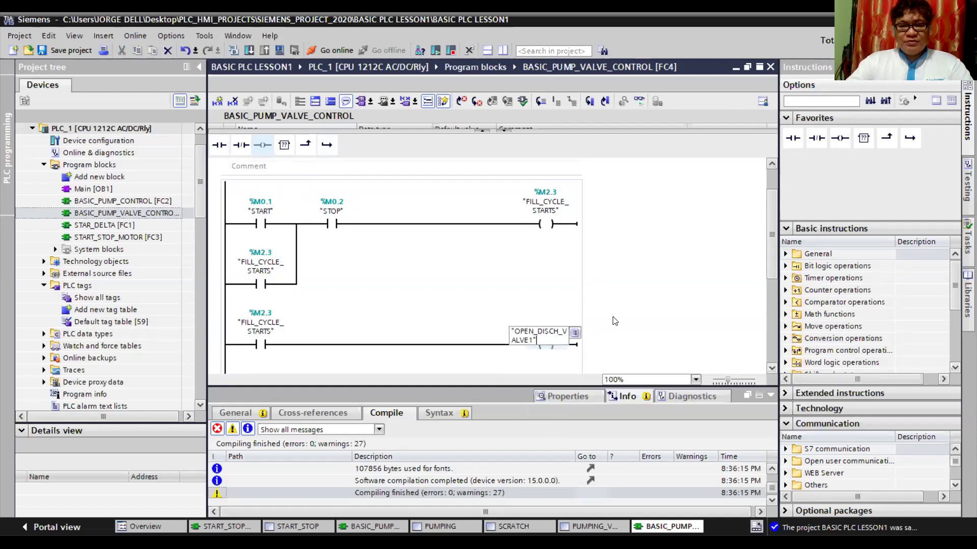
{"action": "key", "text": "Return"}
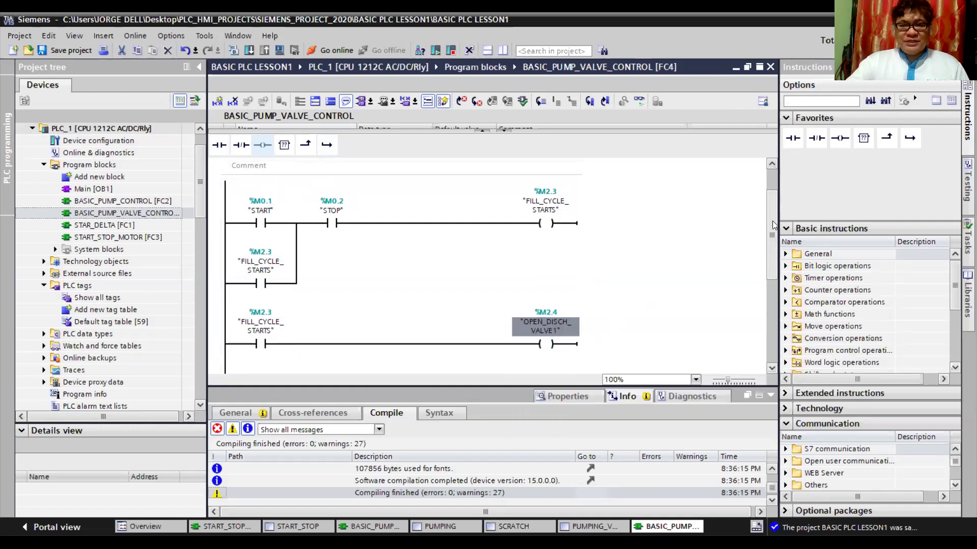
{"action": "scroll", "coordinate": [464, 320], "scroll_direction": "down", "scroll_amount": 1}
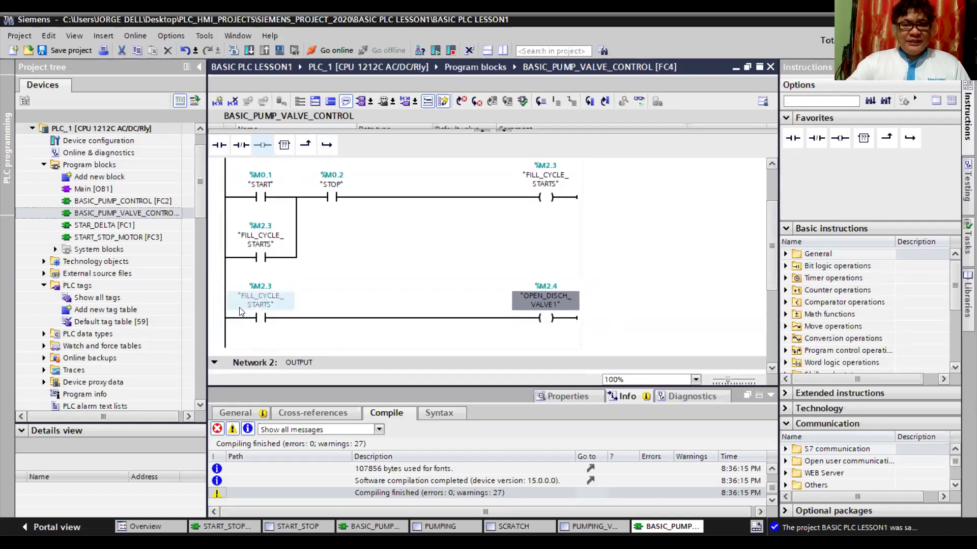
{"action": "left_click", "coordinate": [284, 318]}
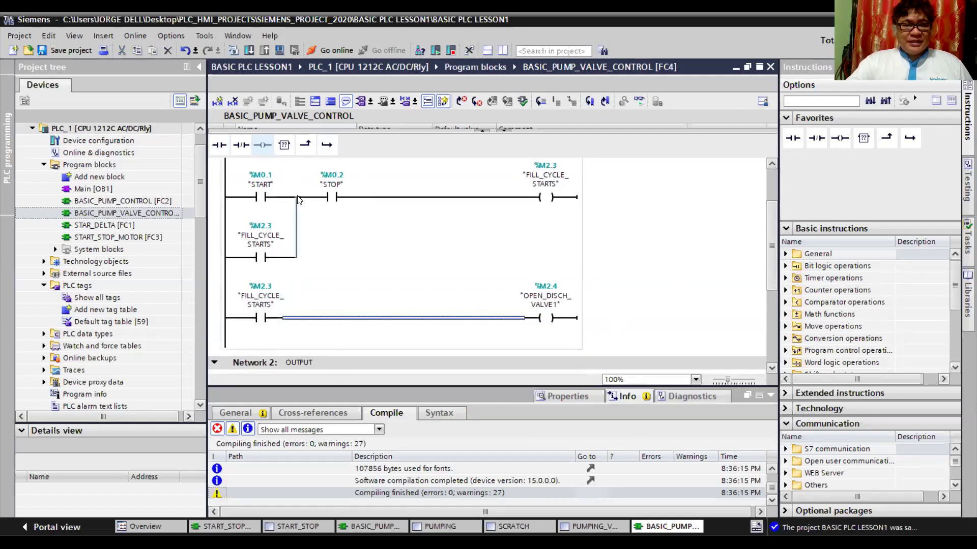
- Insert a TON timer on a branch of the bottom rung with a T#3S preset
{"action": "left_click", "coordinate": [327, 144]}
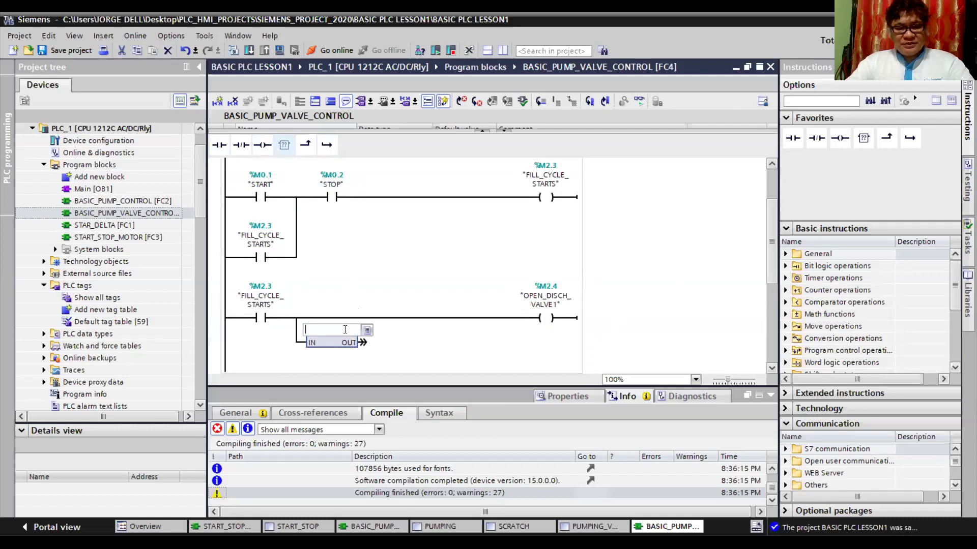
{"action": "type", "text": "TON"}
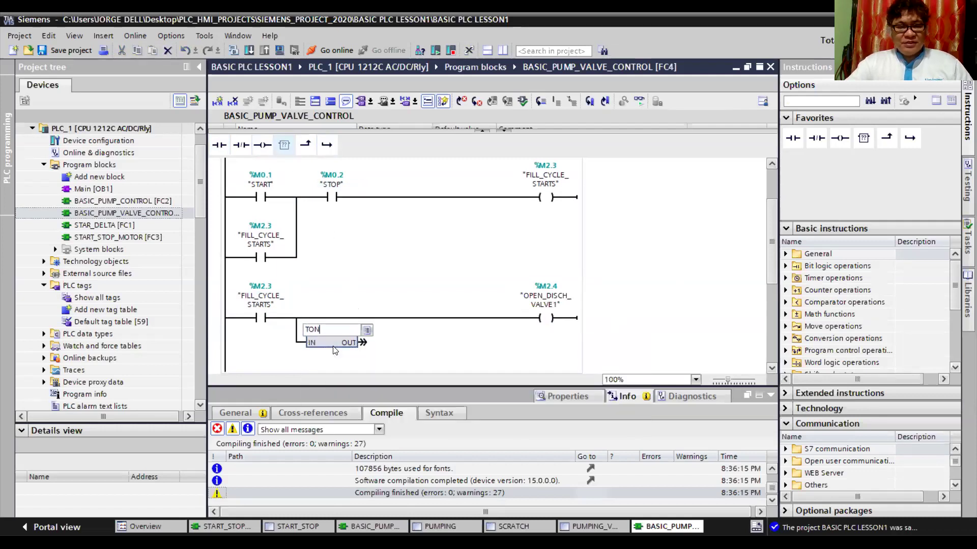
{"action": "key", "text": "Return"}
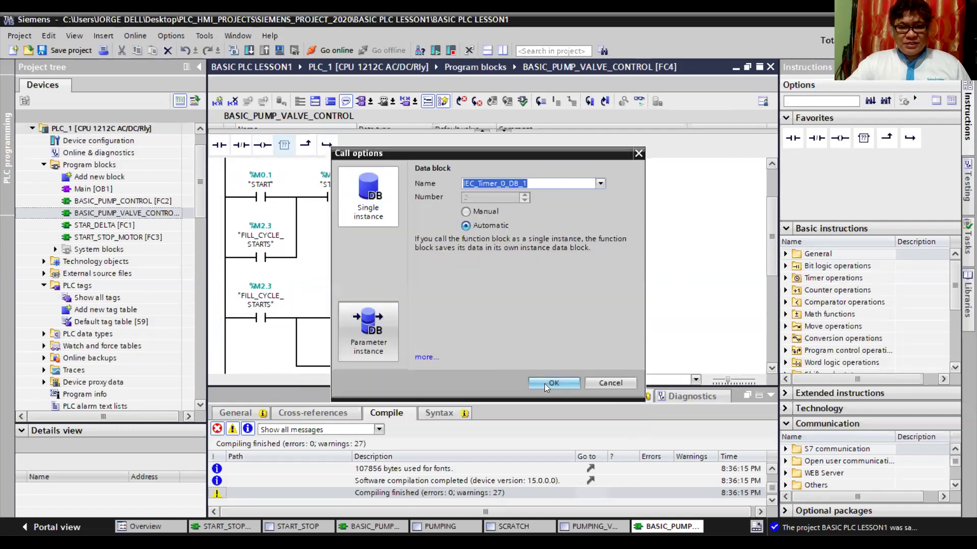
{"action": "left_click", "coordinate": [546, 383]}
{"action": "left_click_drag", "start_coordinate": [773, 229], "coordinate": [774, 242]}
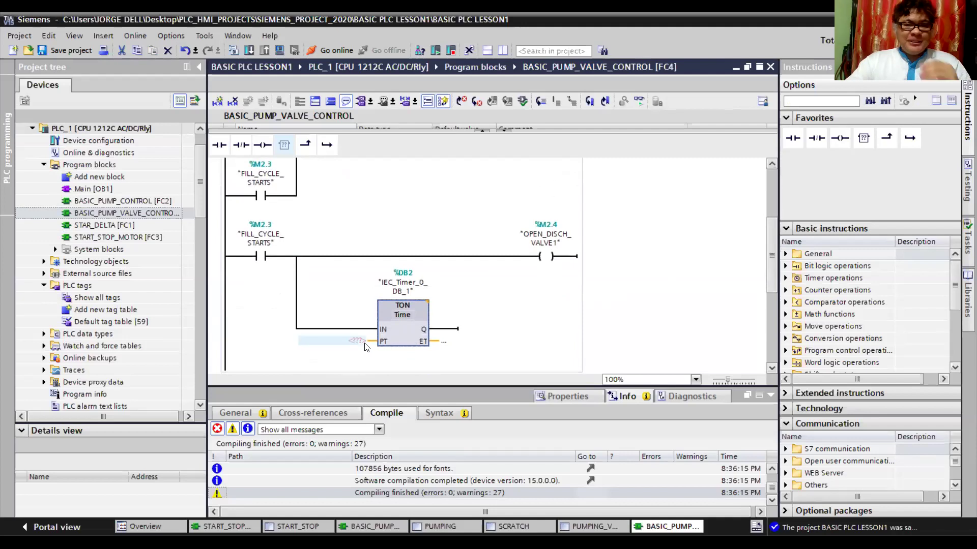
{"action": "left_click", "coordinate": [363, 342]}
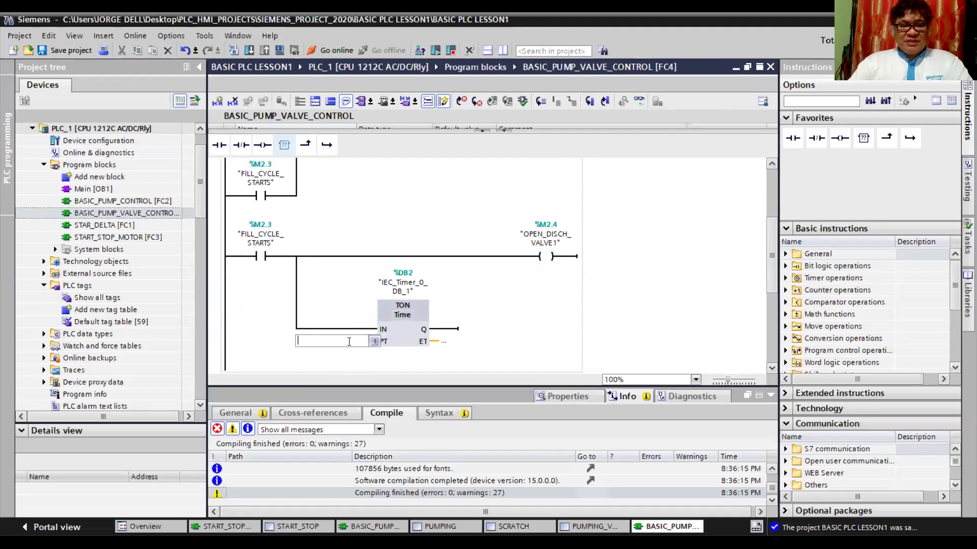
{"action": "type", "text": "t"}
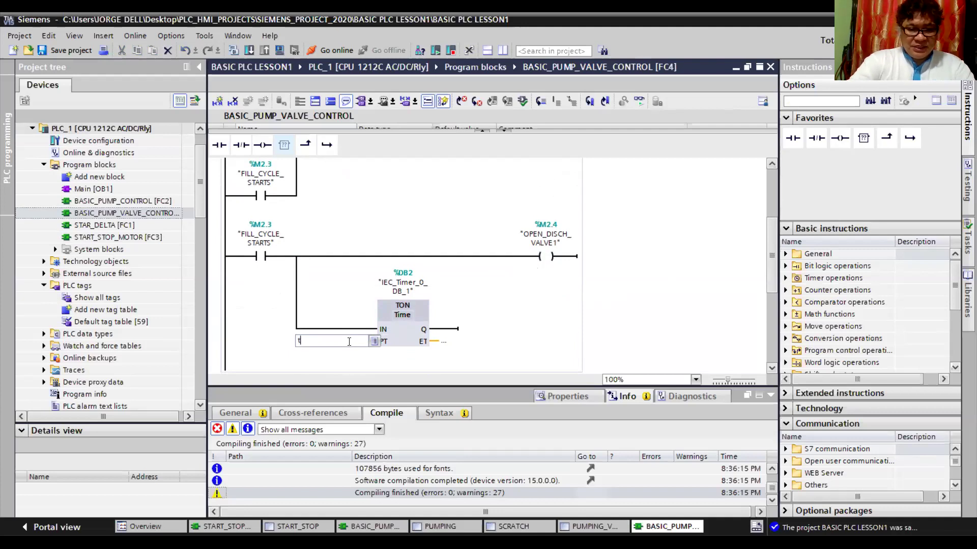
{"action": "type", "text": "#3"}
{"action": "key", "text": "Return"}
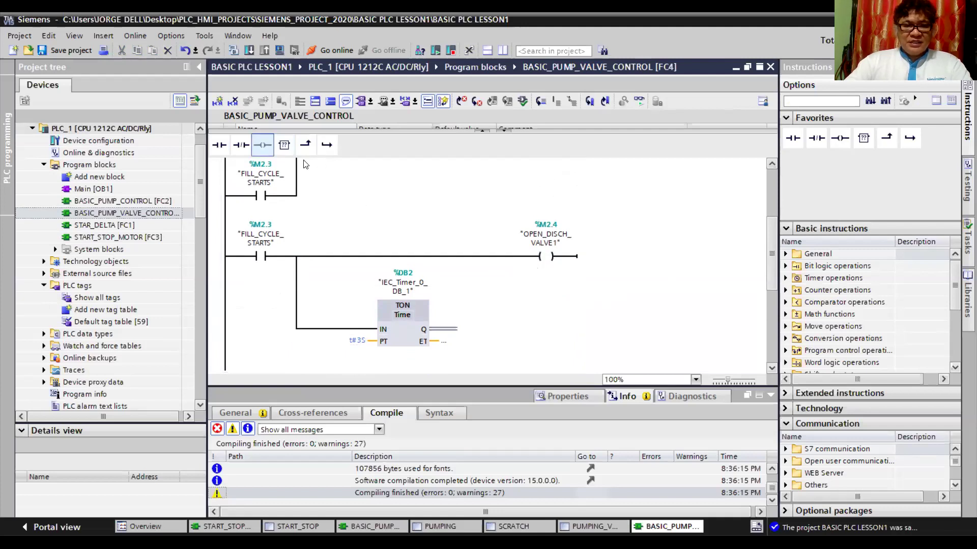
- Drive a RUN_PUMPB coil from the TON timer's Q output
{"action": "left_click", "coordinate": [262, 145]}
{"action": "left_click", "coordinate": [548, 329]}
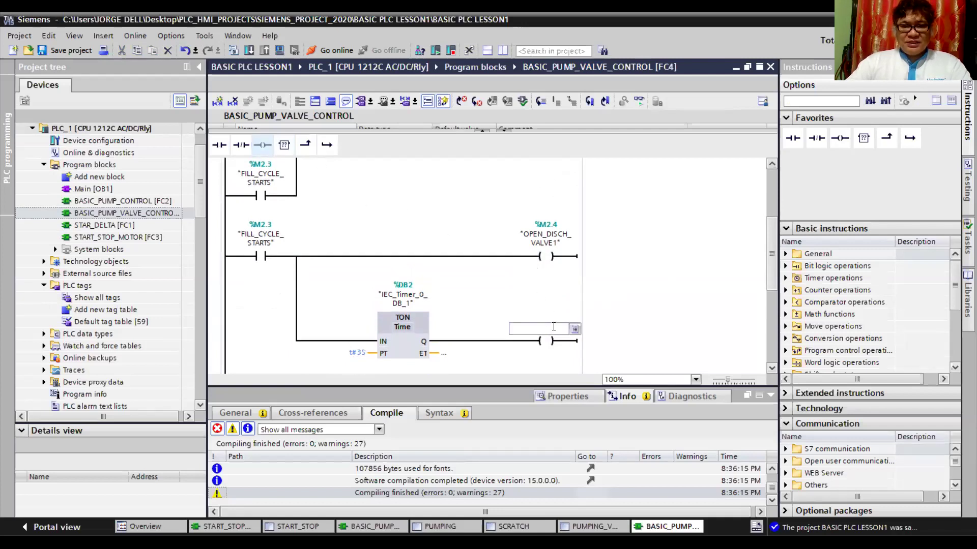
{"action": "type", "text": "RUN"}
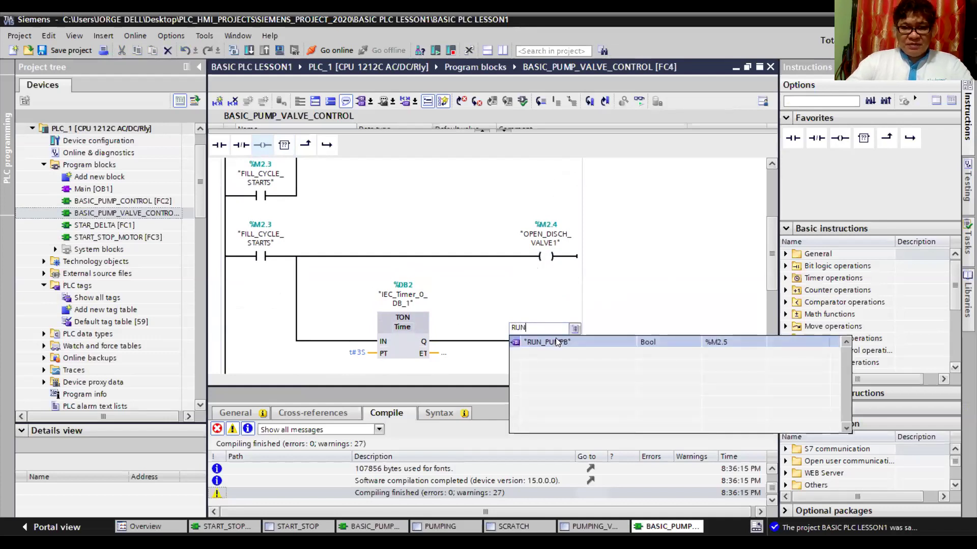
{"action": "left_click", "coordinate": [556, 340]}
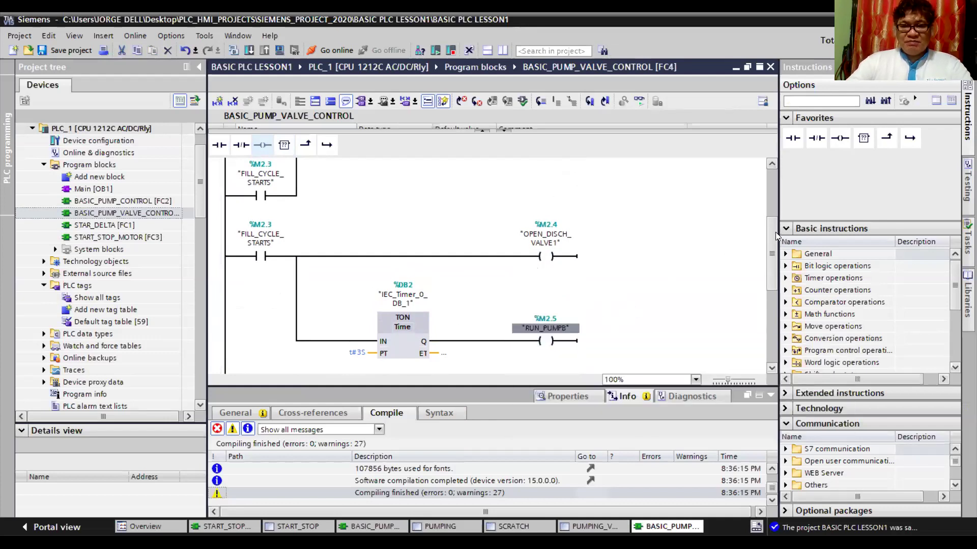
{"action": "left_click_drag", "start_coordinate": [776, 235], "coordinate": [780, 243]}
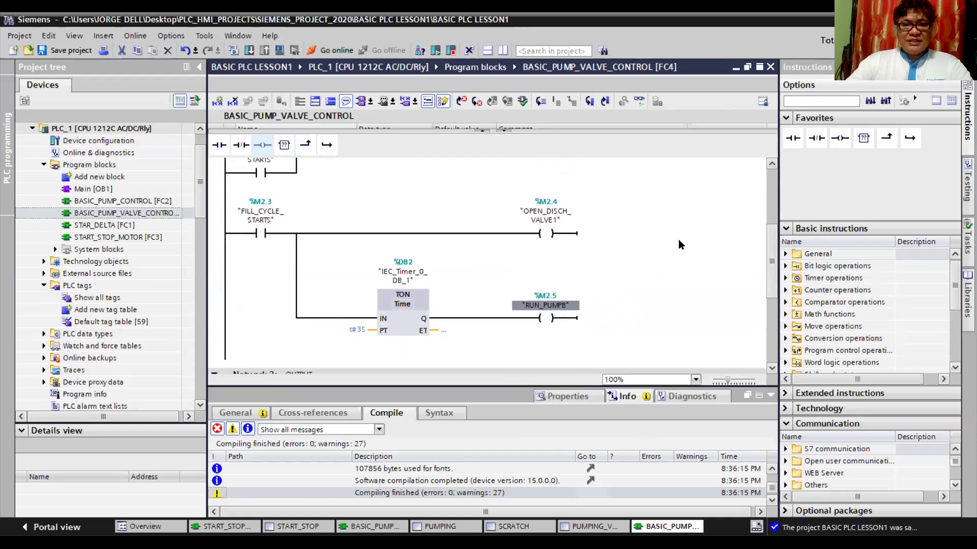
{"action": "left_click_drag", "start_coordinate": [772, 232], "coordinate": [773, 250]}
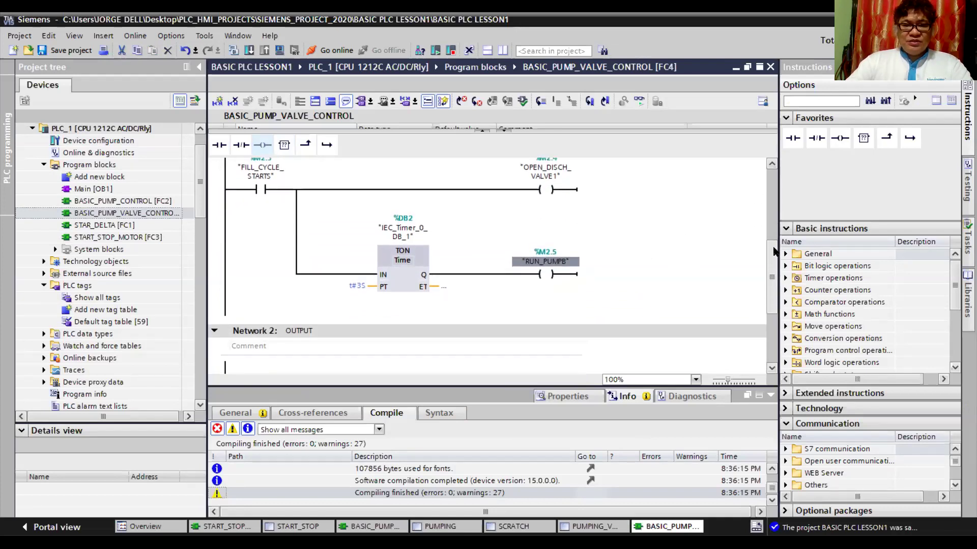
{"action": "scroll", "coordinate": [774, 243], "scroll_direction": "up", "scroll_amount": 1}
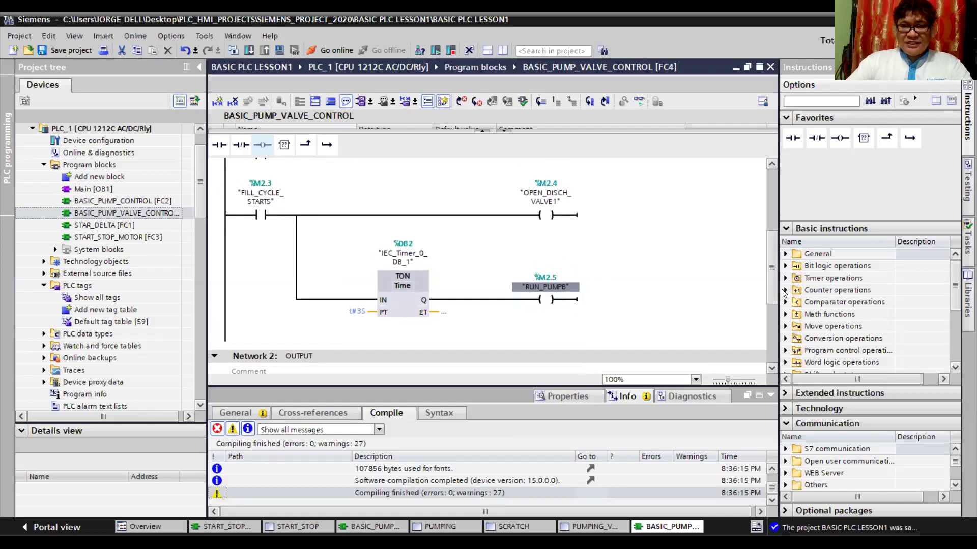
{"action": "scroll", "coordinate": [774, 282], "scroll_direction": "up", "scroll_amount": 2}
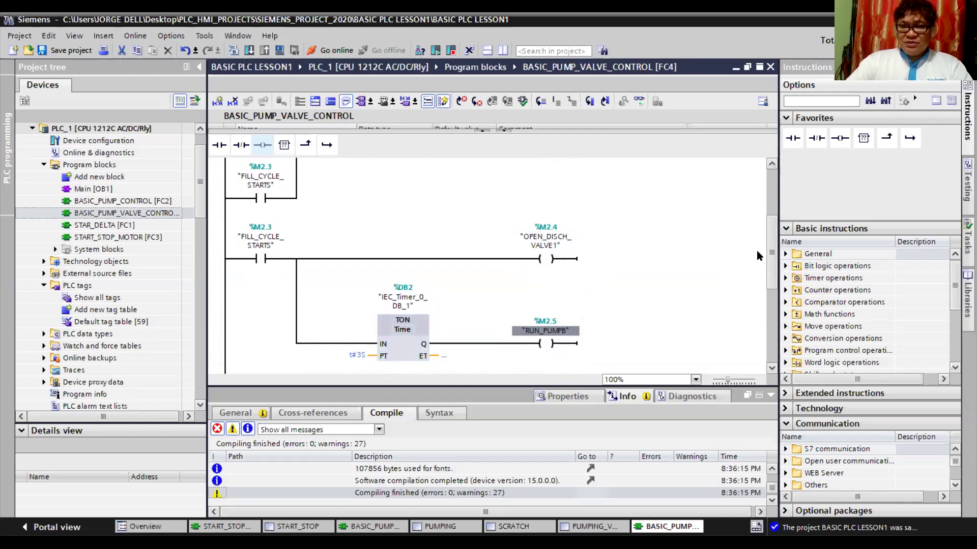
- Insert a TOF off-delay timer with a T#3S preset ahead of the OPEN_DISCH_VALVE1 coil
{"action": "left_click", "coordinate": [436, 259]}
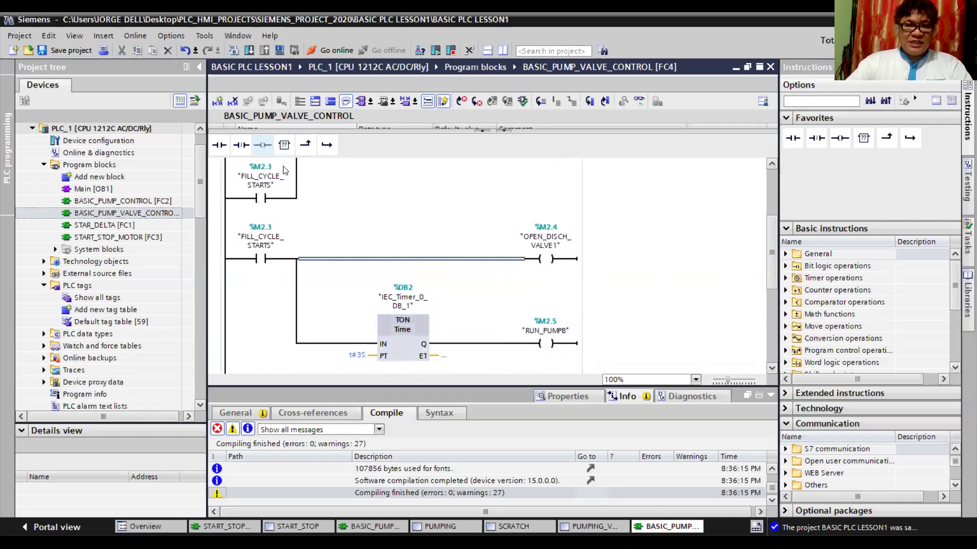
{"action": "left_click", "coordinate": [283, 144]}
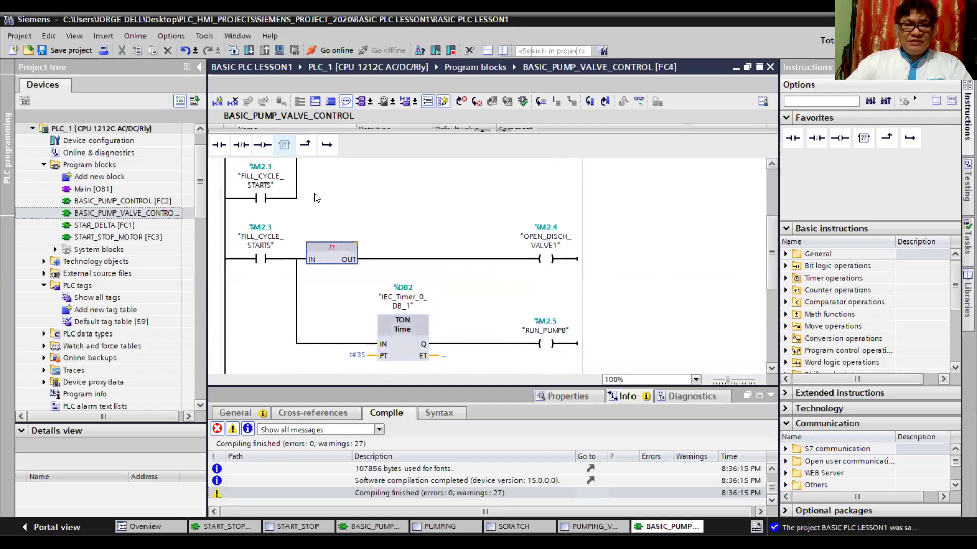
{"action": "left_click", "coordinate": [332, 245]}
{"action": "type", "text": "TOF"}
{"action": "key", "text": "Return"}
{"action": "key", "text": "Return"}
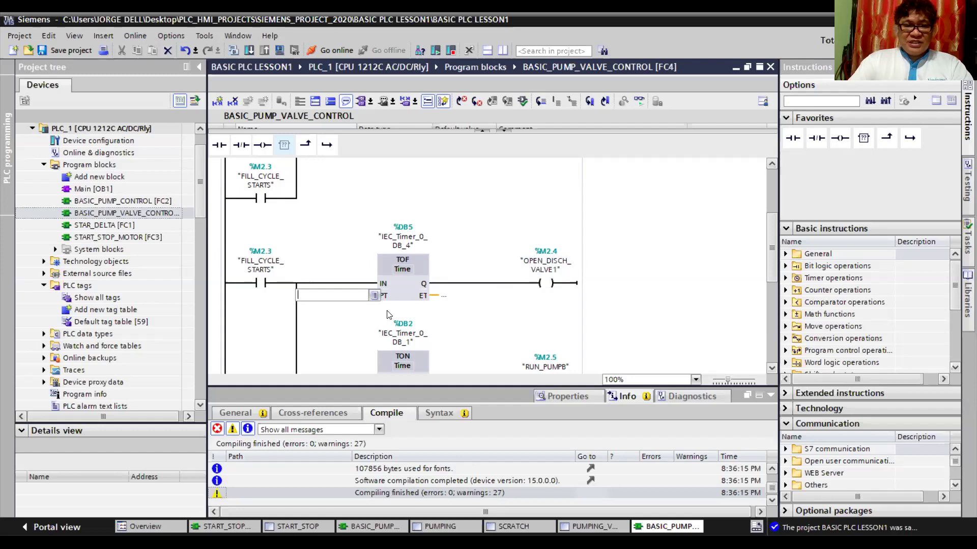
{"action": "type", "text": "T"}
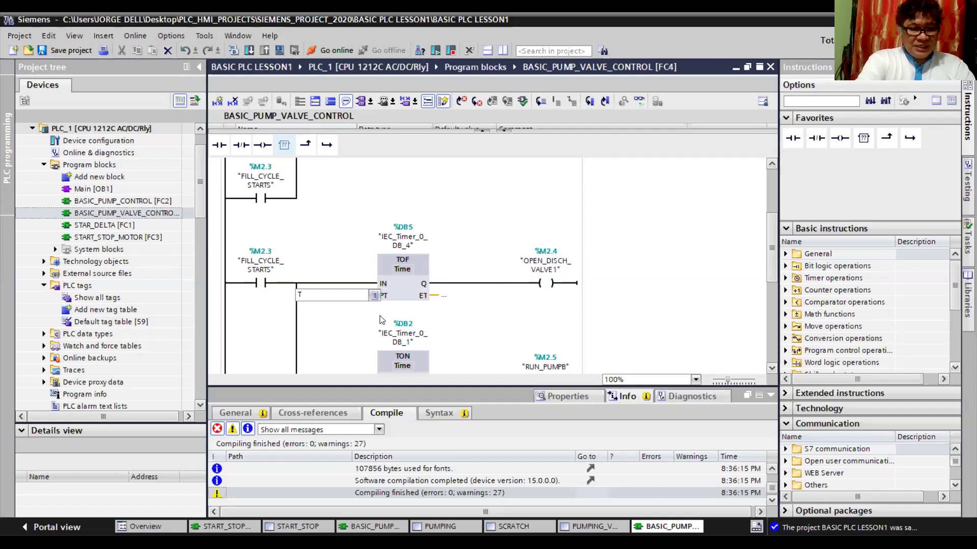
{"action": "type", "text": "#3s"}
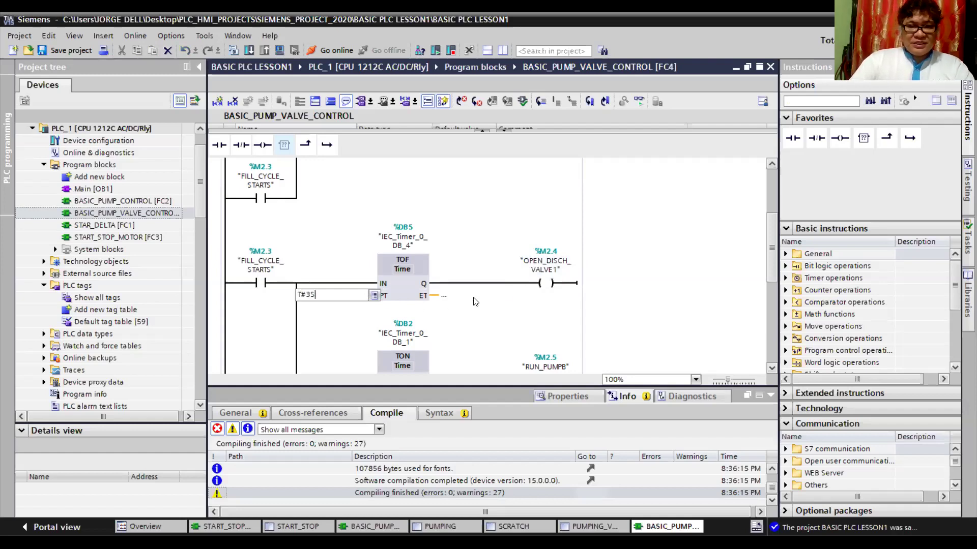
{"action": "left_click", "coordinate": [474, 295]}
{"action": "scroll", "coordinate": [474, 302], "scroll_direction": "down", "scroll_amount": 2}
{"action": "scroll", "coordinate": [466, 290], "scroll_direction": "down", "scroll_amount": 2}
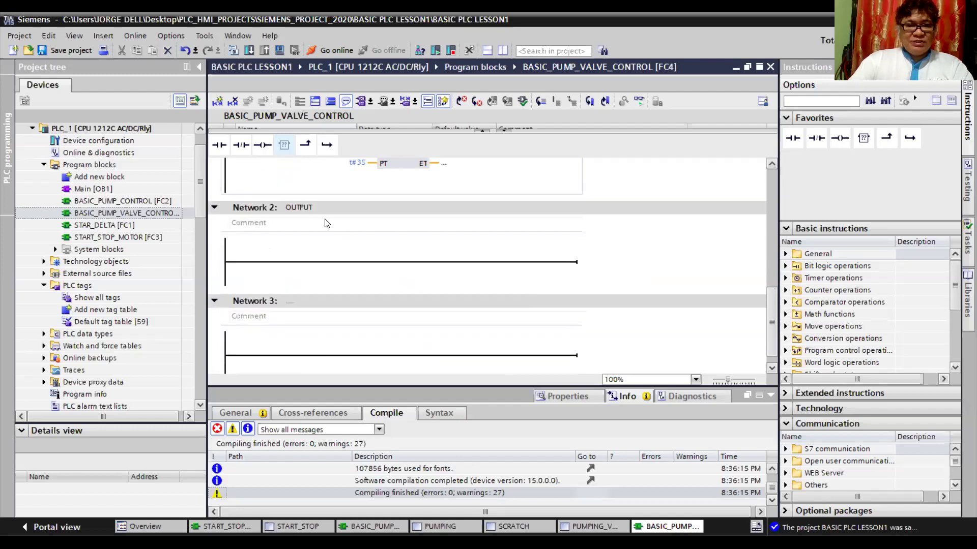
{"action": "scroll", "coordinate": [343, 224], "scroll_direction": "up", "scroll_amount": 3}
{"action": "scroll", "coordinate": [349, 225], "scroll_direction": "down", "scroll_amount": 1}
{"action": "scroll", "coordinate": [404, 198], "scroll_direction": "up", "scroll_amount": 1}
{"action": "scroll", "coordinate": [429, 198], "scroll_direction": "up", "scroll_amount": 1}
{"action": "scroll", "coordinate": [428, 198], "scroll_direction": "down", "scroll_amount": 1}
{"action": "scroll", "coordinate": [429, 199], "scroll_direction": "down", "scroll_amount": 1}
{"action": "scroll", "coordinate": [430, 204], "scroll_direction": "down", "scroll_amount": 1}
{"action": "scroll", "coordinate": [430, 204], "scroll_direction": "down", "scroll_amount": 2}
{"action": "left_click", "coordinate": [319, 310]}
- Place an OPEN_DISCH_VALVE1 normally open contact on Network 2's rung
{"action": "left_click_drag", "start_coordinate": [219, 145], "coordinate": [263, 316]}
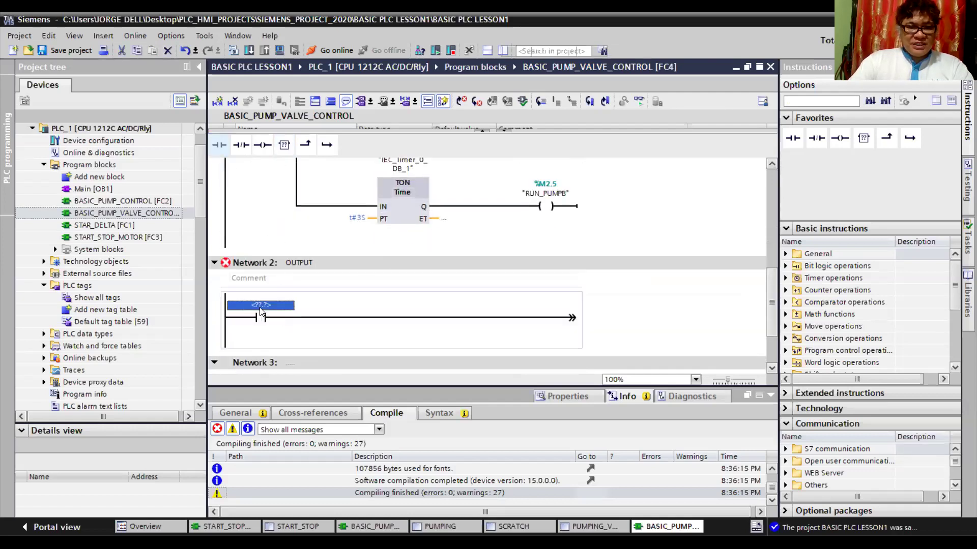
{"action": "type", "text": "D"}
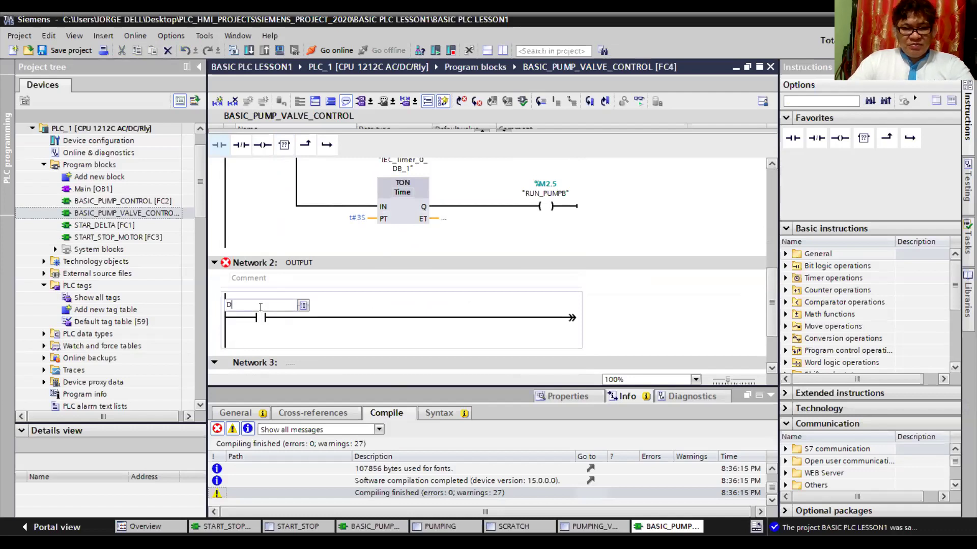
{"action": "type", "text": "I"}
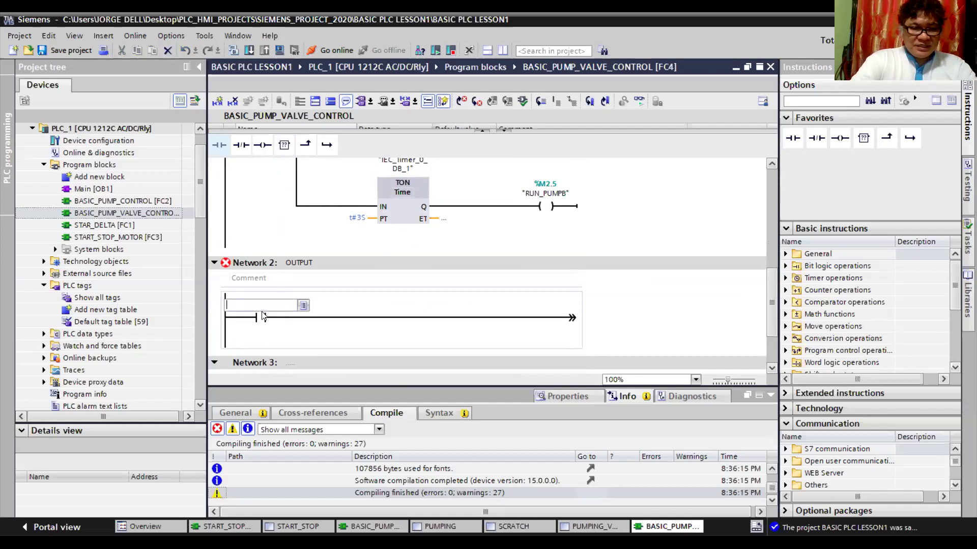
{"action": "type", "text": "DI"}
{"action": "key", "text": "BackSpace"}
{"action": "key", "text": "BackSpace"}
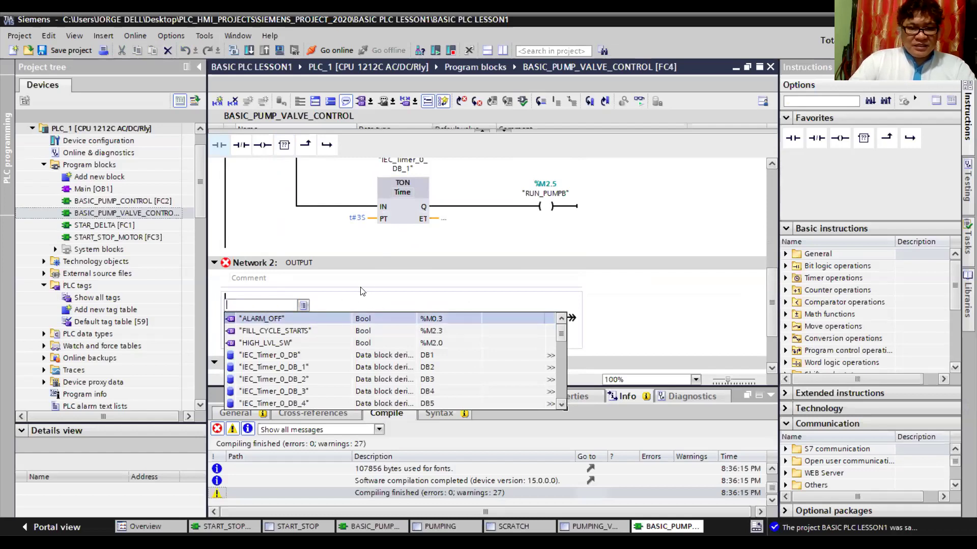
{"action": "scroll", "coordinate": [370, 279], "scroll_direction": "down", "scroll_amount": 1}
{"action": "scroll", "coordinate": [370, 280], "scroll_direction": "up", "scroll_amount": 1}
{"action": "scroll", "coordinate": [630, 207], "scroll_direction": "up", "scroll_amount": 1}
{"action": "scroll", "coordinate": [630, 206], "scroll_direction": "up", "scroll_amount": 3}
{"action": "scroll", "coordinate": [631, 207], "scroll_direction": "down", "scroll_amount": 3}
{"action": "scroll", "coordinate": [632, 207], "scroll_direction": "up", "scroll_amount": 3}
{"action": "scroll", "coordinate": [632, 207], "scroll_direction": "down", "scroll_amount": 3}
{"action": "scroll", "coordinate": [284, 368], "scroll_direction": "down", "scroll_amount": 3}
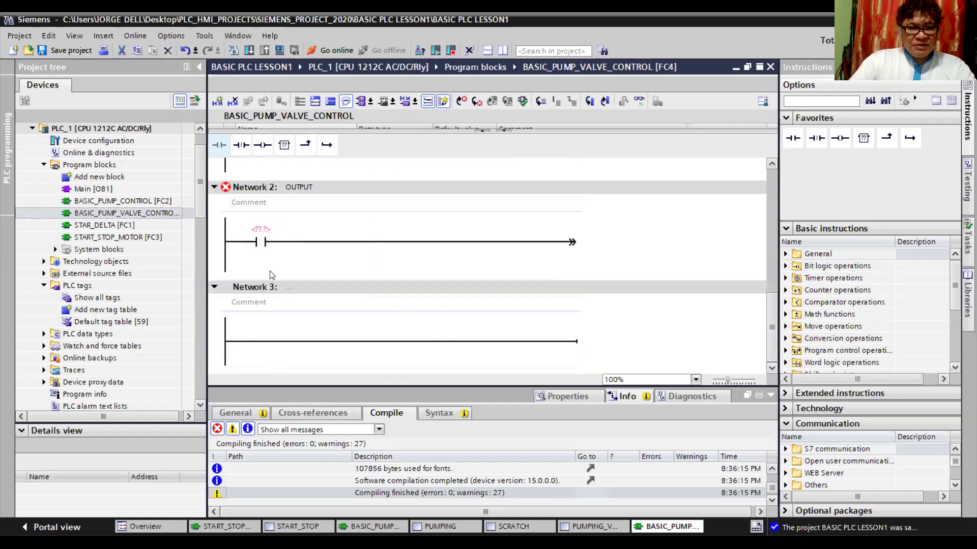
{"action": "left_click", "coordinate": [261, 230]}
{"action": "type", "text": "OPEN_DISCH_VALVE1\""}
{"action": "key", "text": "Return"}
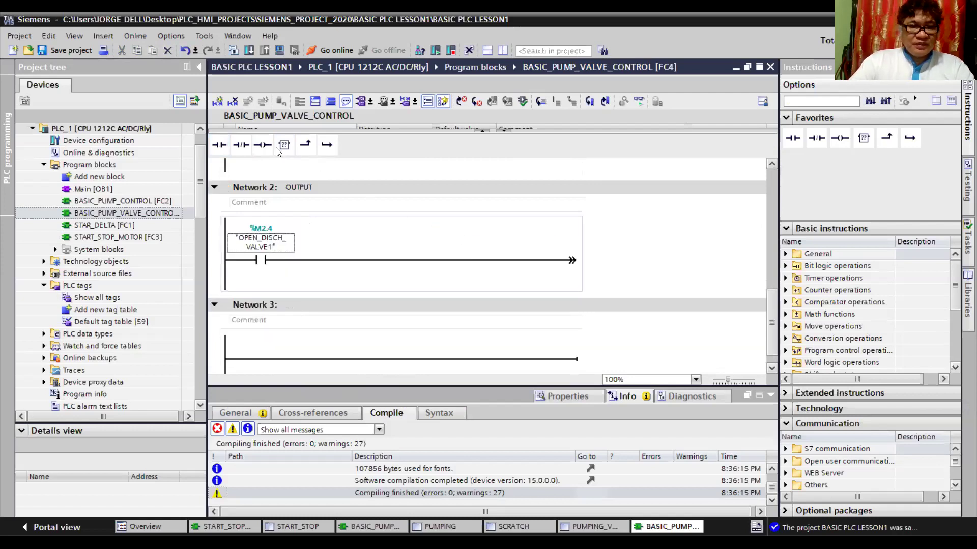
- Drive the VALVE1 output coil from that contact
{"action": "left_click", "coordinate": [482, 267]}
{"action": "left_click", "coordinate": [262, 145]}
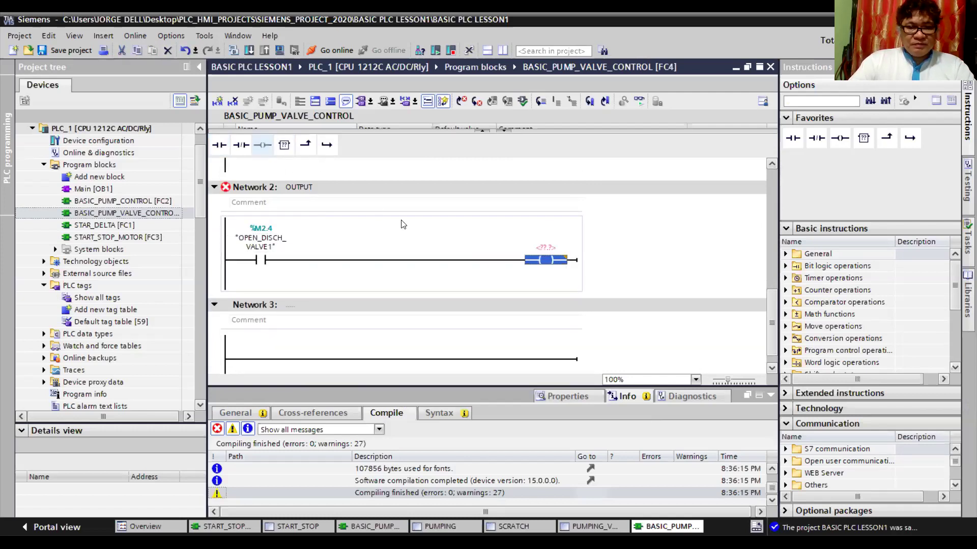
{"action": "left_click", "coordinate": [547, 248]}
{"action": "type", "text": "v"}
{"action": "left_click", "coordinate": [547, 257]}
{"action": "key", "text": "Return"}
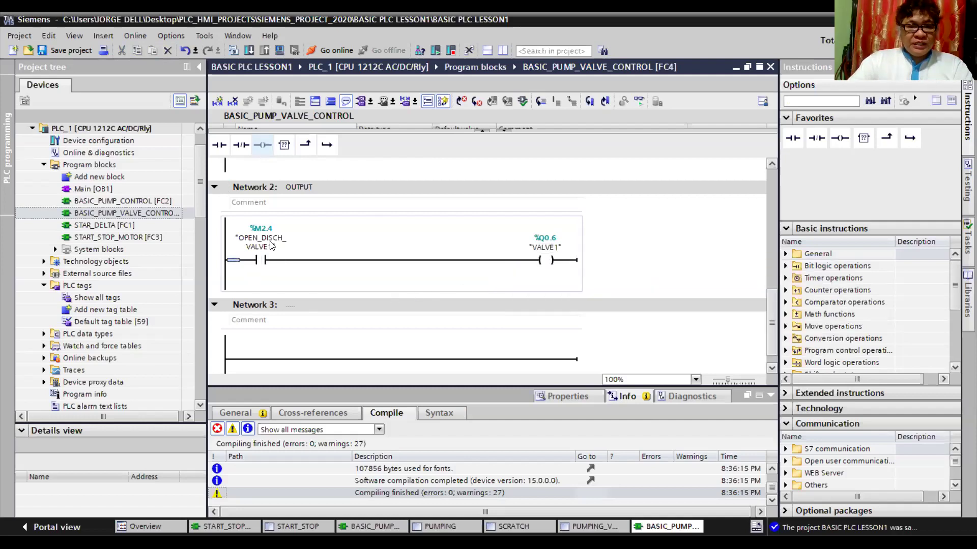
- Add a parallel branch with a RUN_PUMPB normally open contact
{"action": "left_click", "coordinate": [305, 145]}
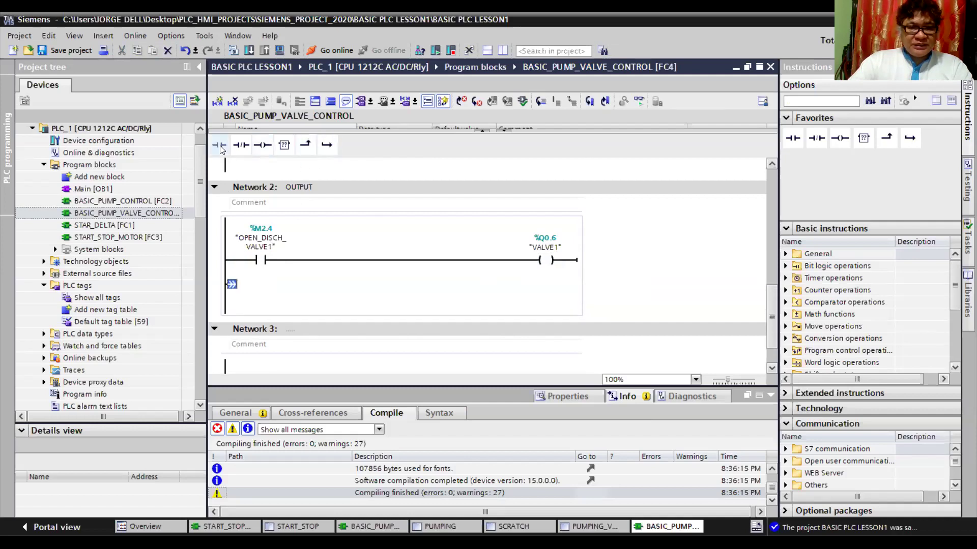
{"action": "left_click", "coordinate": [219, 145]}
{"action": "left_click", "coordinate": [269, 283]}
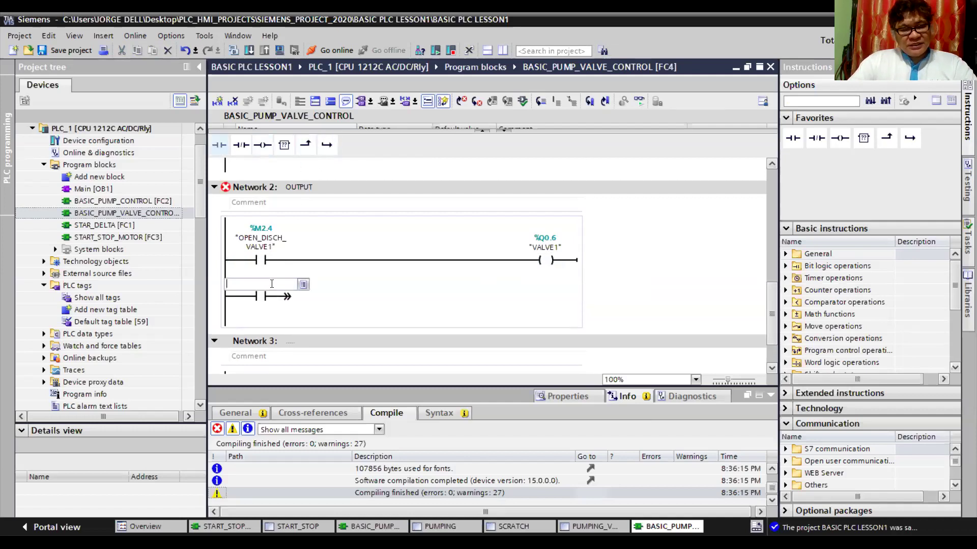
{"action": "type", "text": "RU"}
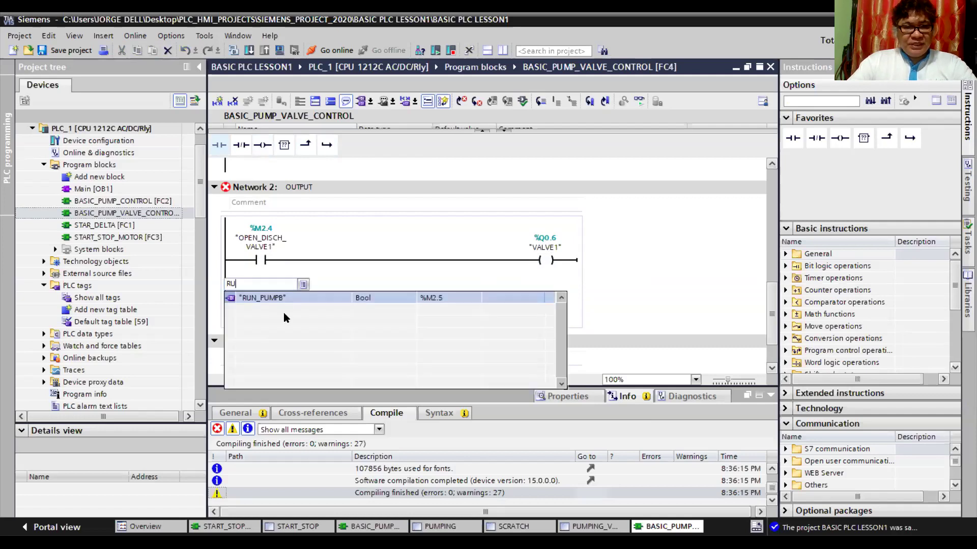
{"action": "left_click", "coordinate": [282, 298]}
{"action": "key", "text": "Return"}
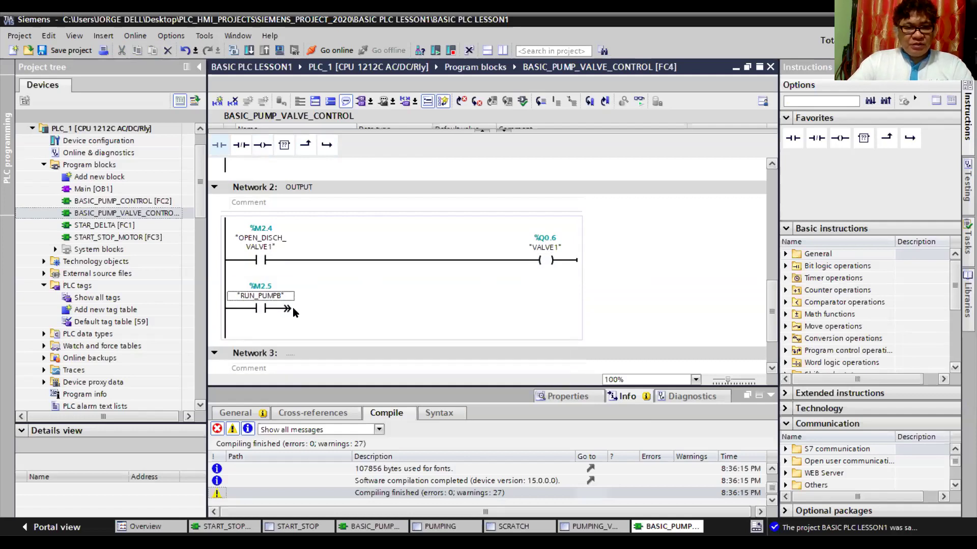
- Drive the PUMPB (%Q0.5) output coil from the RUN_PUMPB branch
{"action": "left_click", "coordinate": [263, 145]}
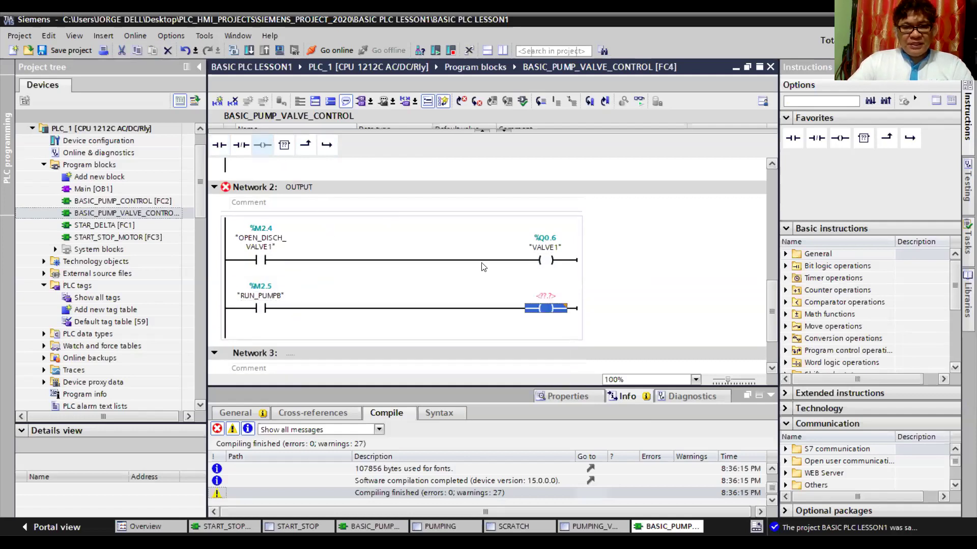
{"action": "left_click", "coordinate": [545, 295]}
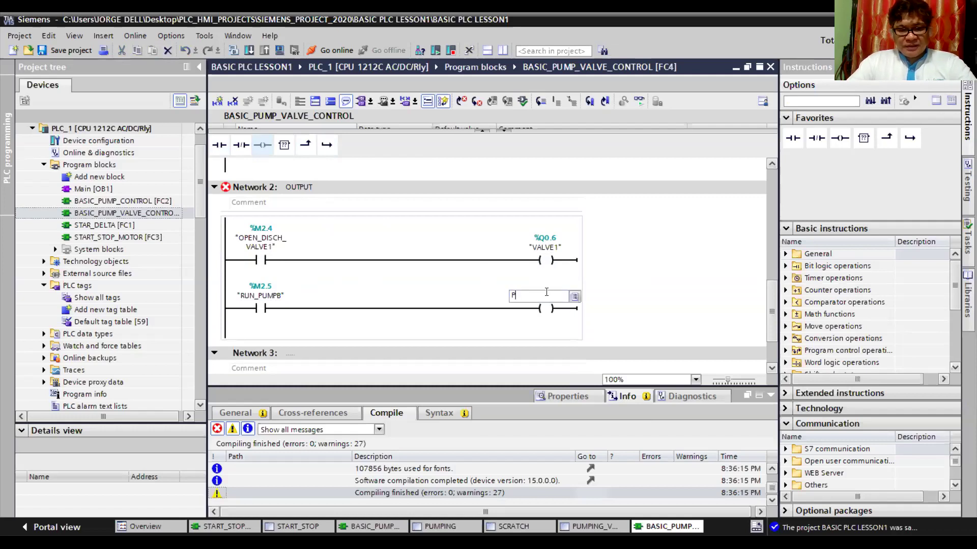
{"action": "type", "text": "PUMPB\""}
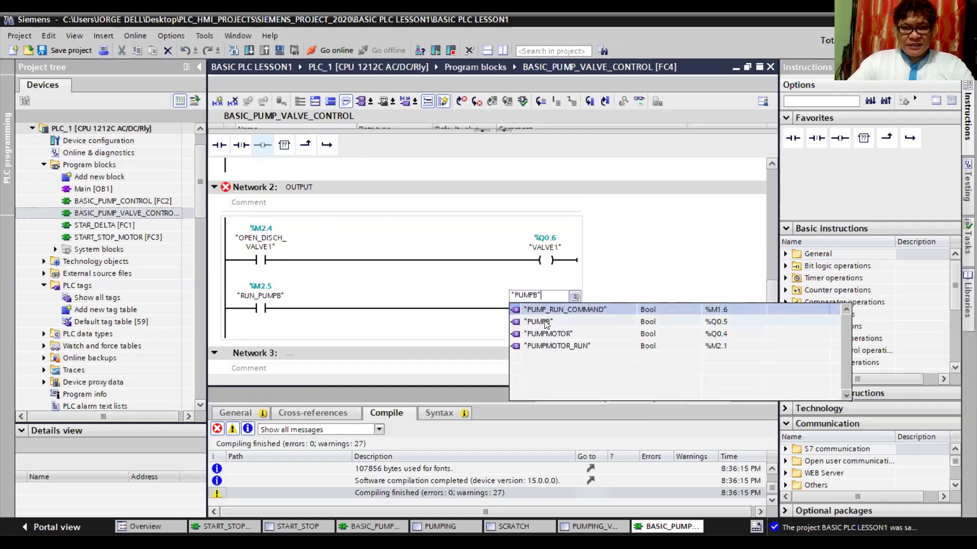
{"action": "left_click", "coordinate": [547, 322]}
{"action": "scroll", "coordinate": [630, 264], "scroll_direction": "up", "scroll_amount": 4}
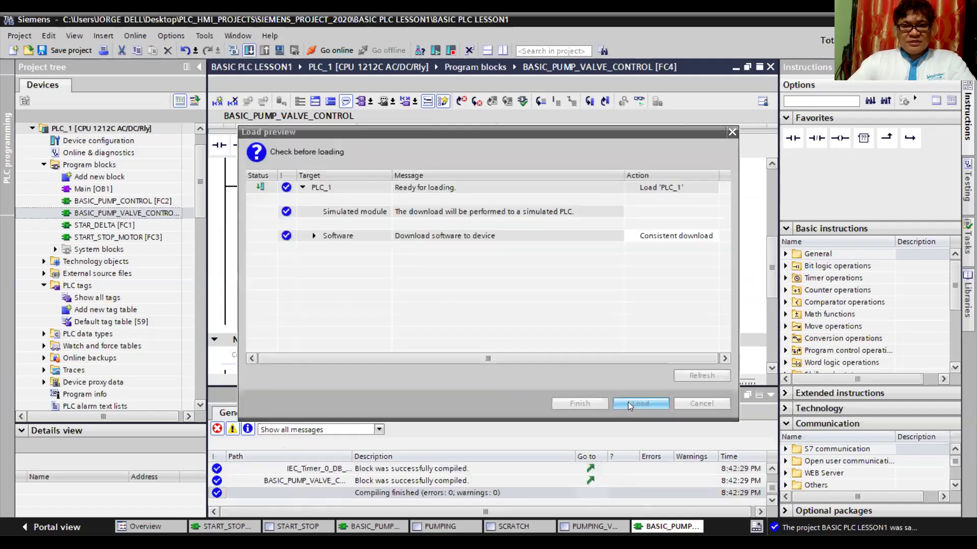
- Download to the simulated PLC, go online with monitoring and make STOP a normally closed contact
{"action": "left_click", "coordinate": [628, 402]}
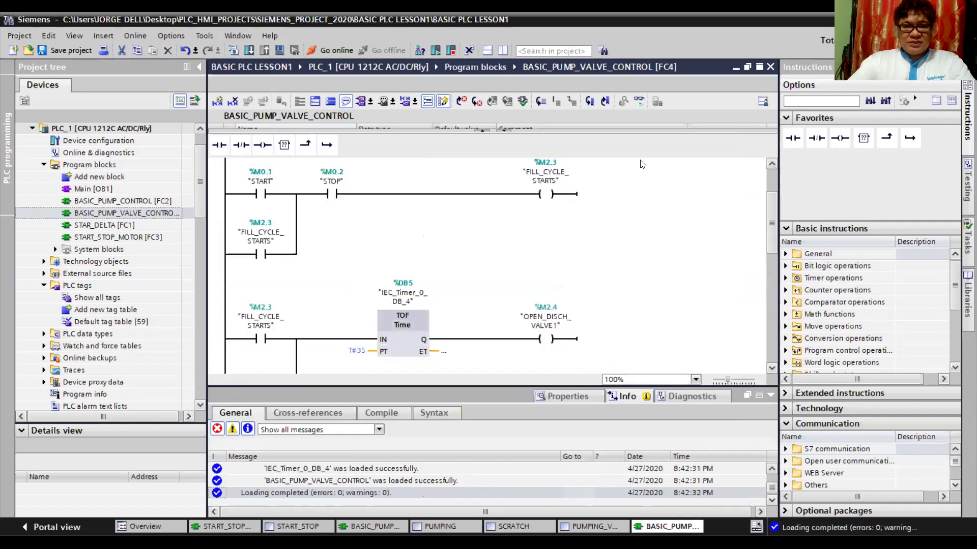
{"action": "left_click", "coordinate": [640, 101]}
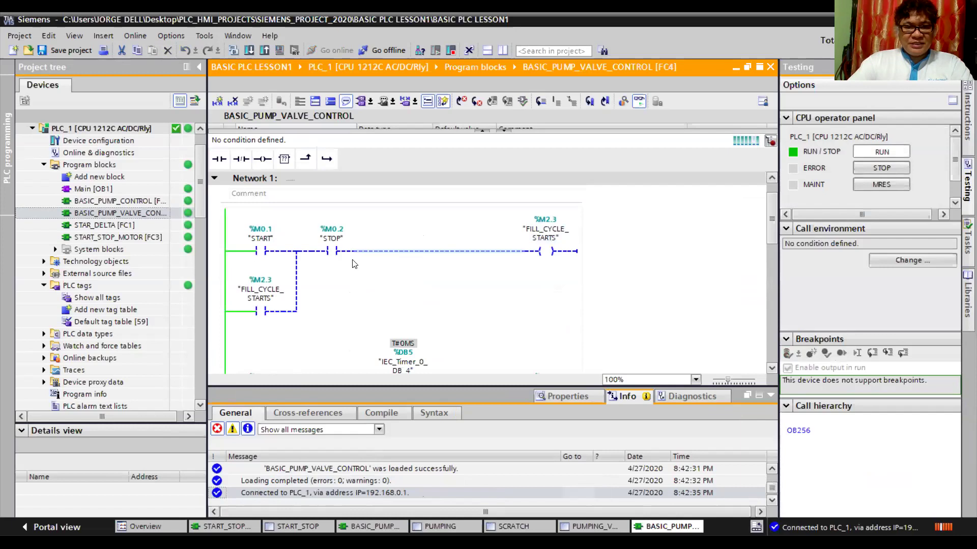
{"action": "left_click", "coordinate": [340, 255]}
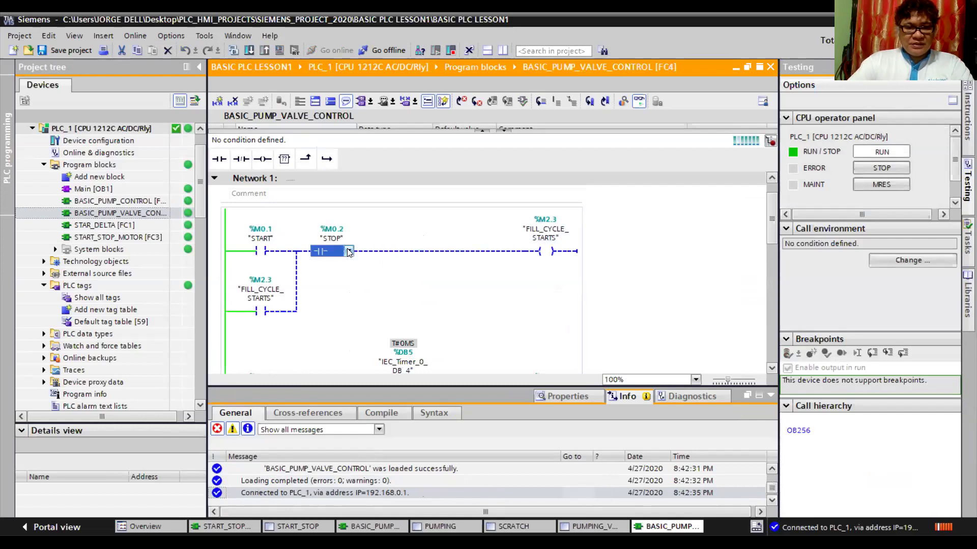
{"action": "left_click", "coordinate": [347, 250]}
{"action": "left_click", "coordinate": [323, 272]}
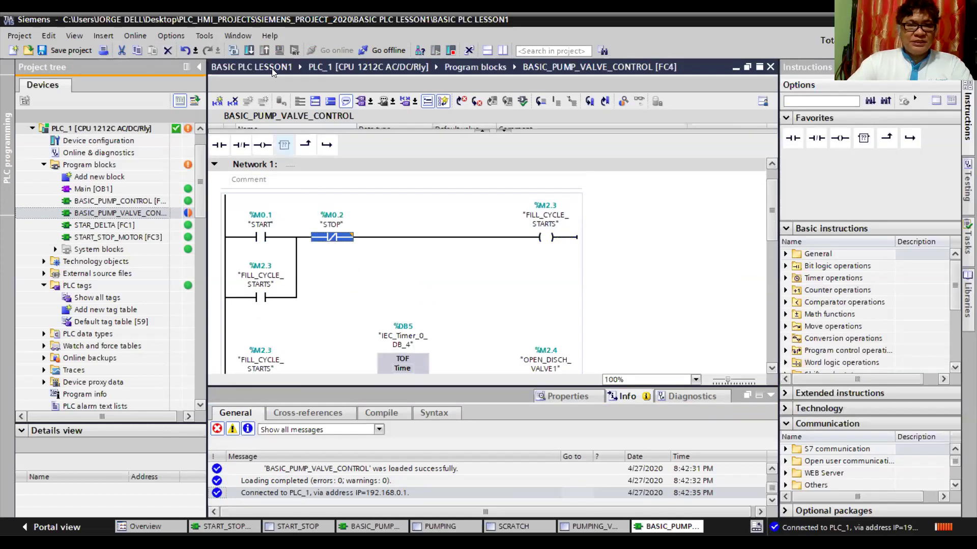
- Download the changed block again and restart online monitoring
{"action": "left_click", "coordinate": [257, 51]}
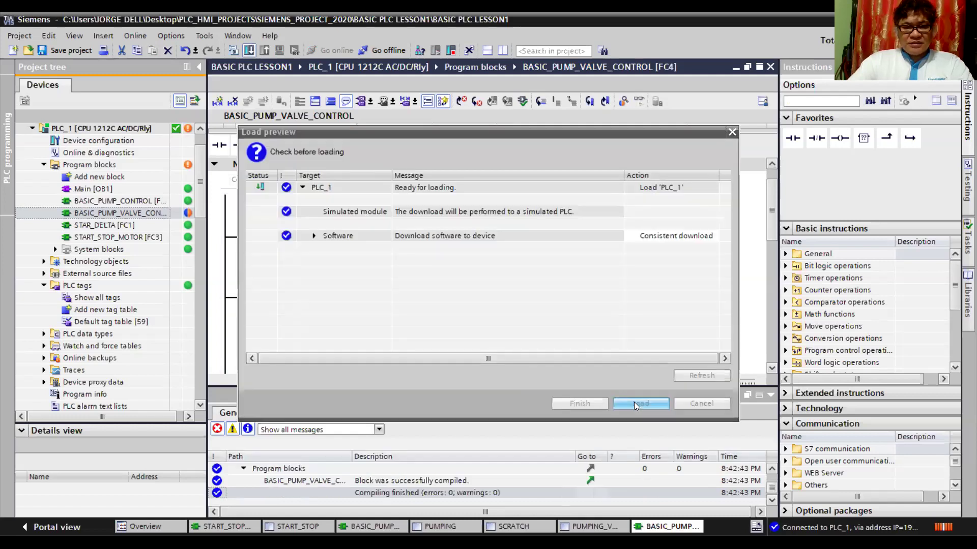
{"action": "left_click", "coordinate": [634, 401]}
{"action": "key", "text": "ctrl+t"}
{"action": "left_click", "coordinate": [267, 256]}
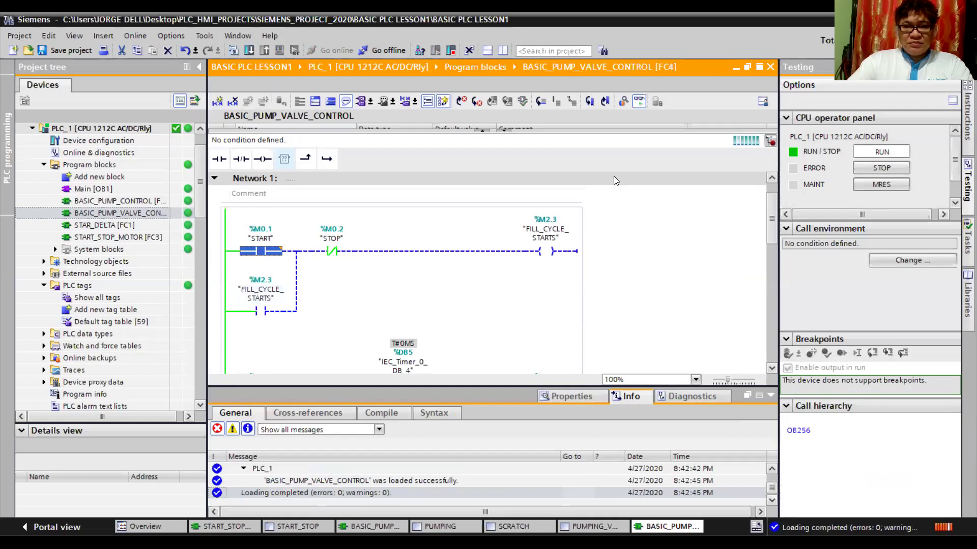
- Modify START to 1 to run the fill cycle, then set STOP to 0 online
{"action": "right_click", "coordinate": [265, 247]}
{"action": "mouse_move", "coordinate": [294, 253]}
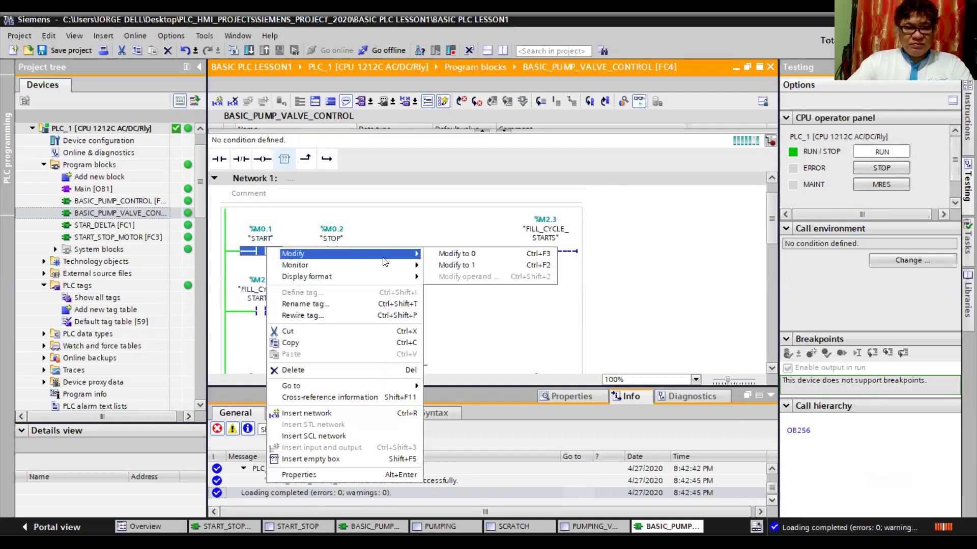
{"action": "left_click", "coordinate": [451, 266]}
{"action": "scroll", "coordinate": [451, 275], "scroll_direction": "down", "scroll_amount": 3}
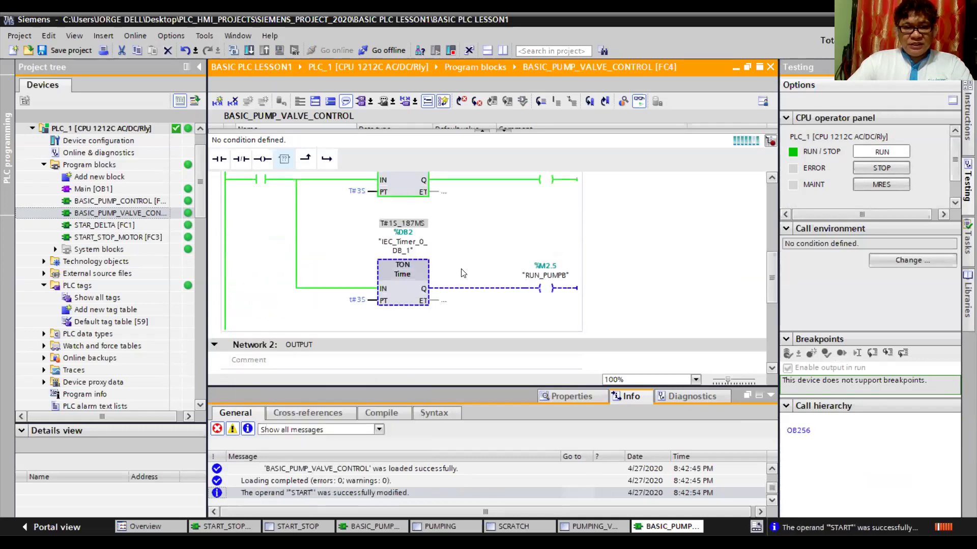
{"action": "scroll", "coordinate": [458, 272], "scroll_direction": "down", "scroll_amount": 3}
{"action": "scroll", "coordinate": [534, 267], "scroll_direction": "down", "scroll_amount": 2}
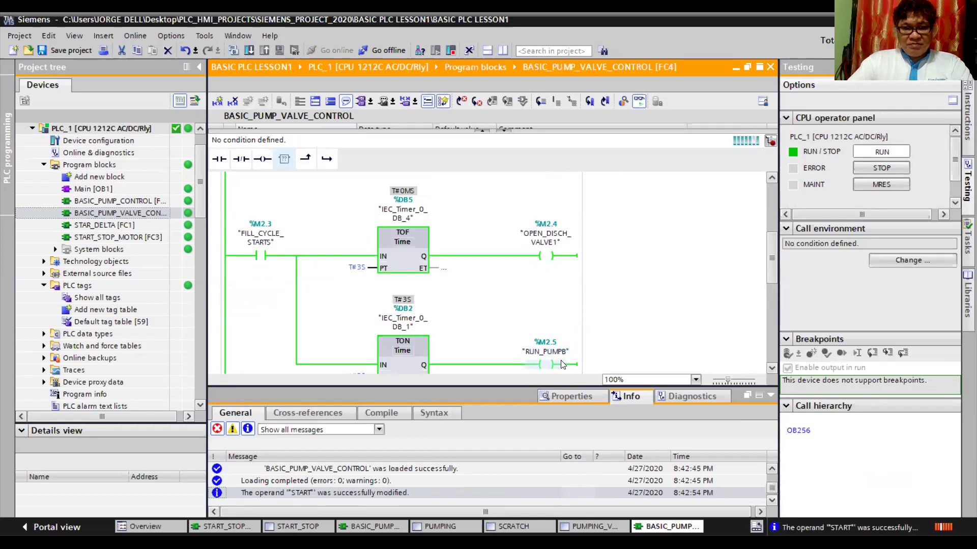
{"action": "scroll", "coordinate": [573, 351], "scroll_direction": "down", "scroll_amount": 3}
{"action": "scroll", "coordinate": [575, 345], "scroll_direction": "up", "scroll_amount": 3}
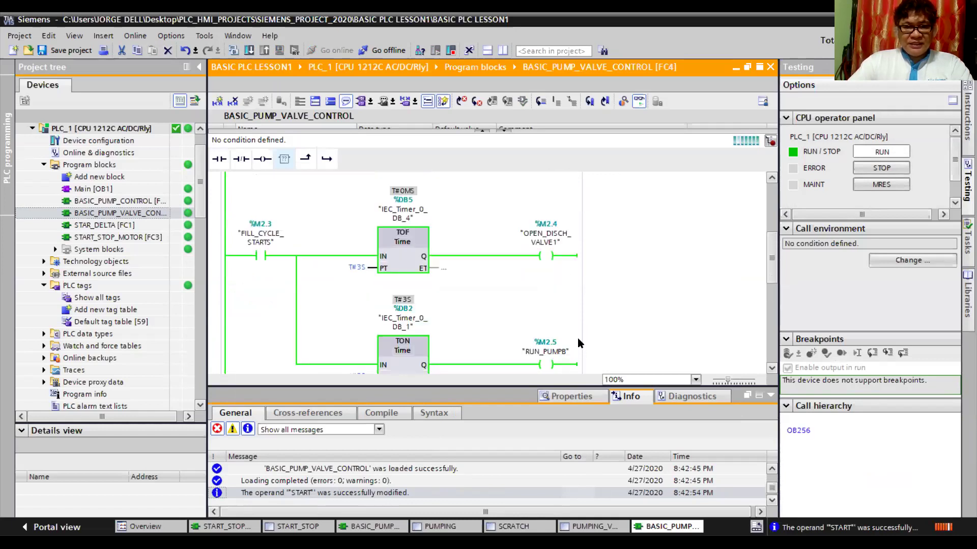
{"action": "scroll", "coordinate": [577, 338], "scroll_direction": "up", "scroll_amount": 3}
{"action": "scroll", "coordinate": [498, 293], "scroll_direction": "up", "scroll_amount": 3}
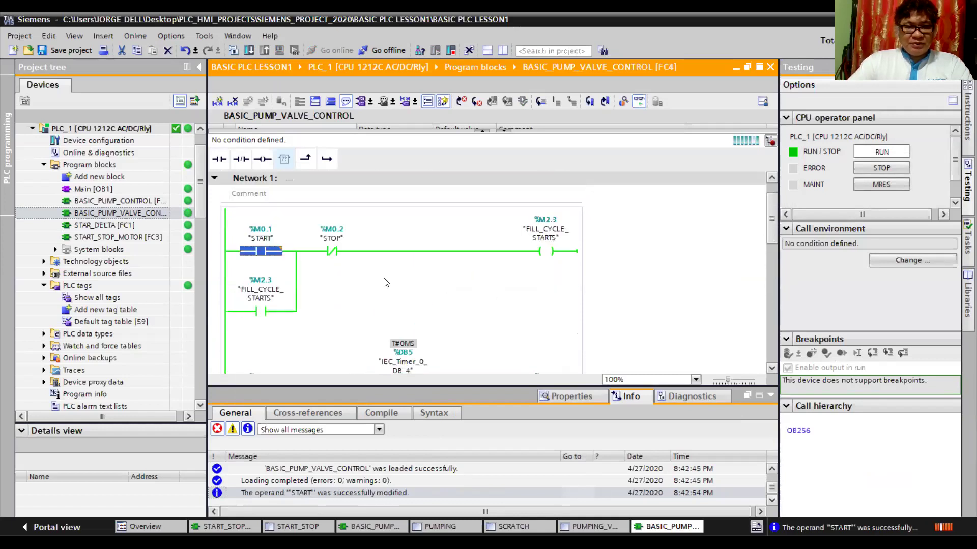
{"action": "right_click", "coordinate": [257, 255]}
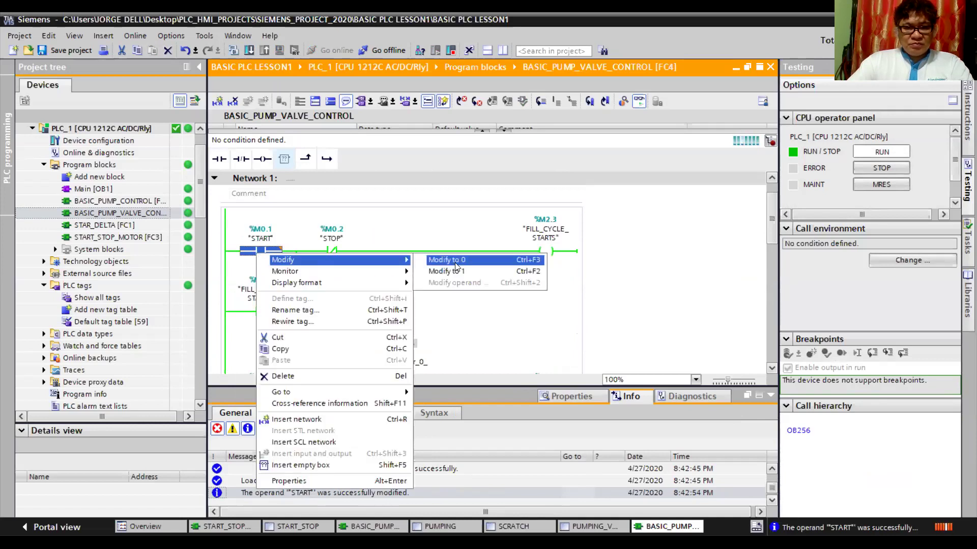
{"action": "right_click", "coordinate": [335, 252]}
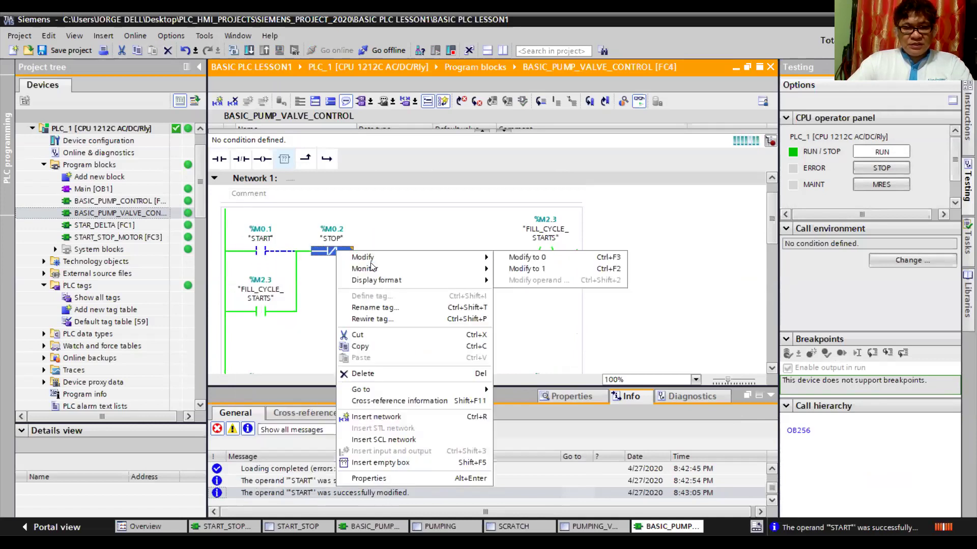
{"action": "mouse_move", "coordinate": [363, 257]}
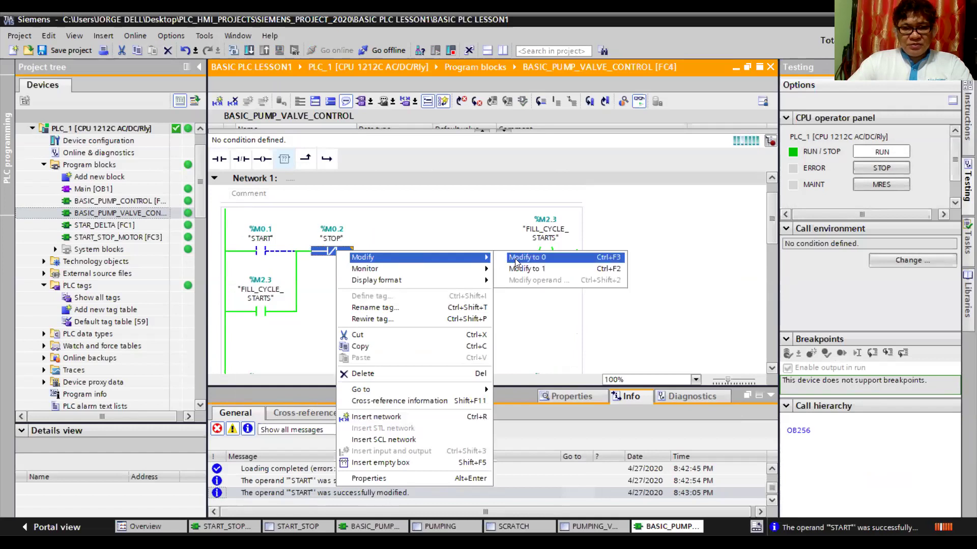
{"action": "left_click", "coordinate": [518, 268]}
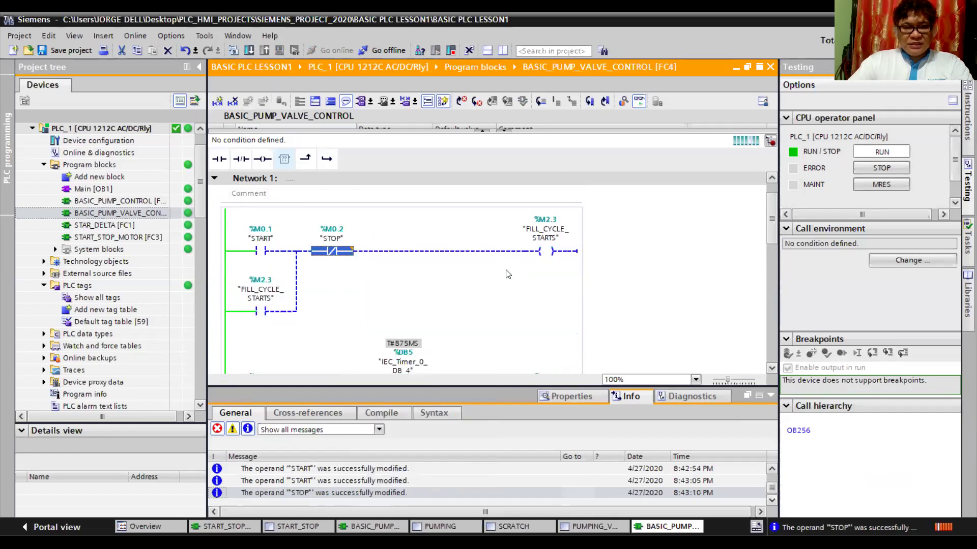
{"action": "scroll", "coordinate": [513, 267], "scroll_direction": "down", "scroll_amount": 3}
{"action": "scroll", "coordinate": [513, 267], "scroll_direction": "down", "scroll_amount": 3}
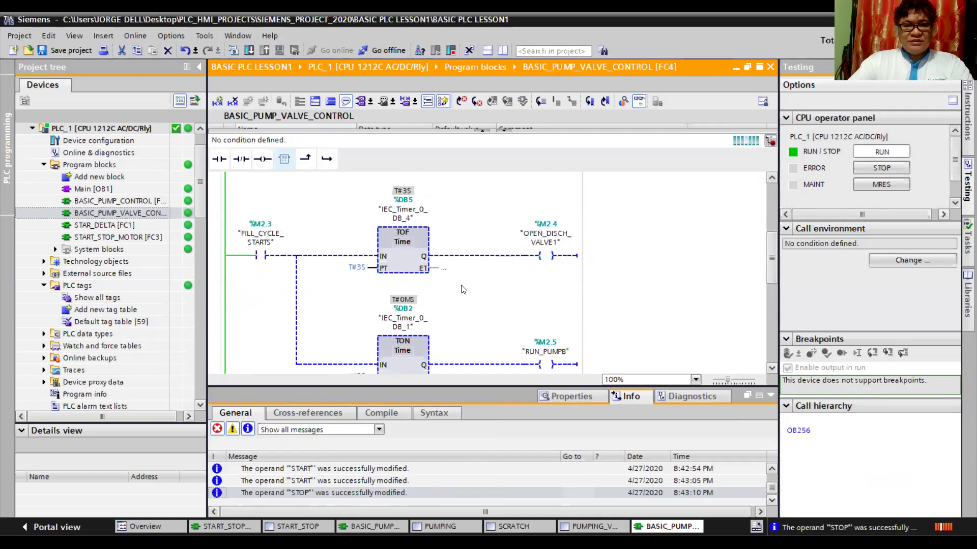
{"action": "scroll", "coordinate": [463, 283], "scroll_direction": "up", "scroll_amount": 6}
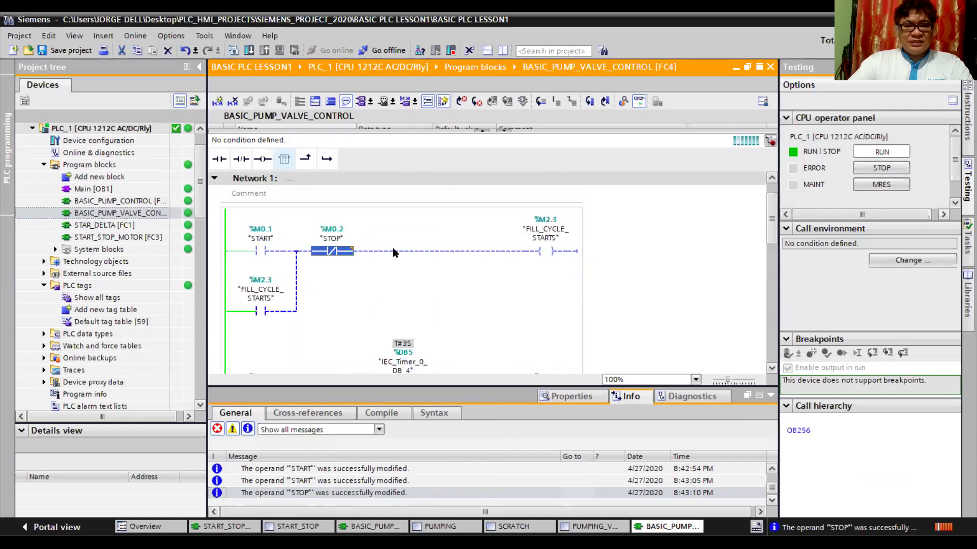
- Toggle the STOP tag value twice more to stop the cycle and let the off-delay timer run out
{"action": "right_click", "coordinate": [335, 251]}
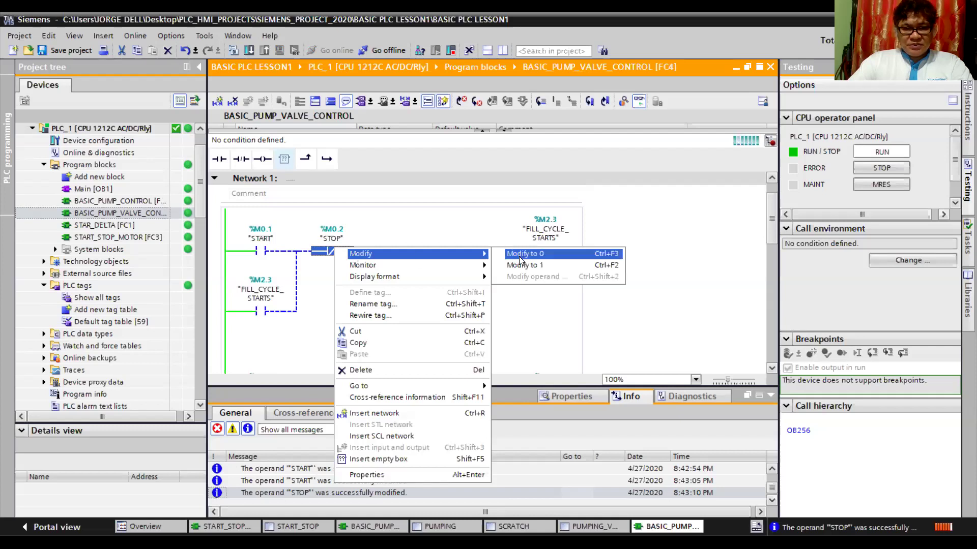
{"action": "left_click", "coordinate": [523, 265]}
{"action": "right_click", "coordinate": [333, 252]}
{"action": "mouse_move", "coordinate": [416, 253]}
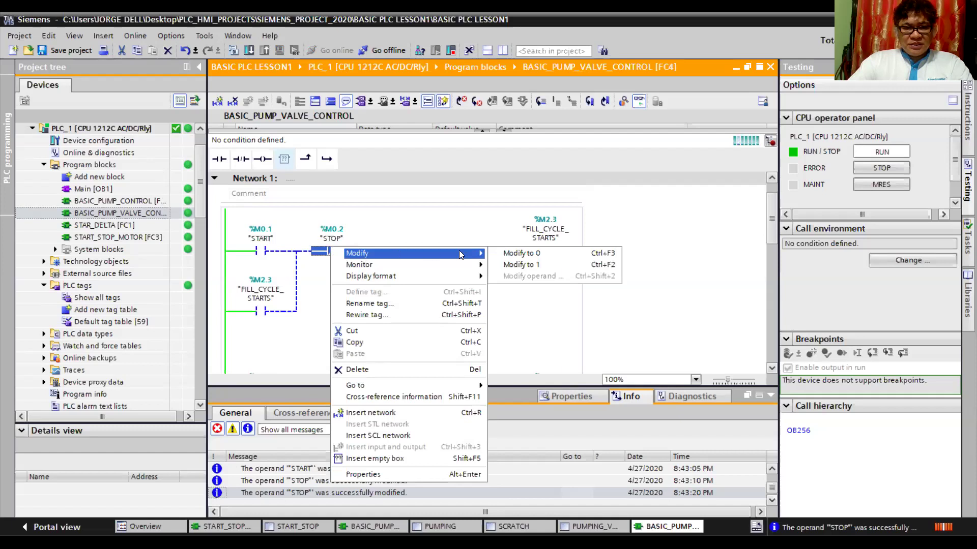
{"action": "left_click", "coordinate": [521, 252]}
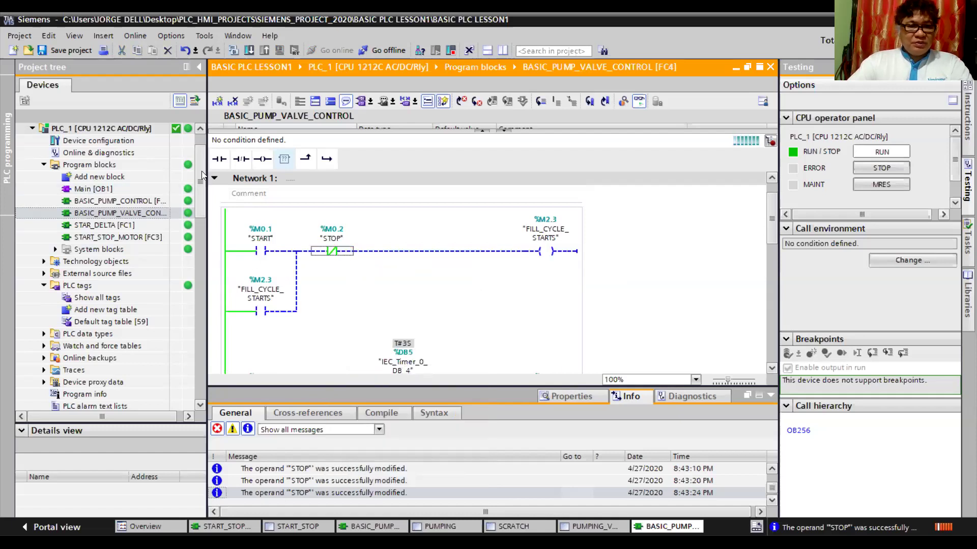
{"action": "left_click_drag", "start_coordinate": [202, 176], "coordinate": [203, 243]}
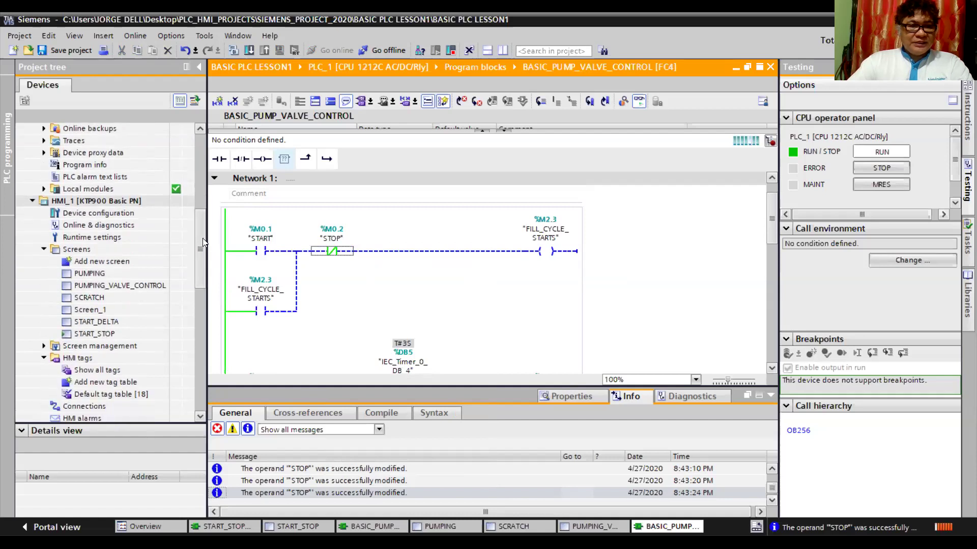
- Open the PUMPING_VALVE_CONTROL HMI screen from HMI_1 > Screens
{"action": "left_click", "coordinate": [131, 289]}
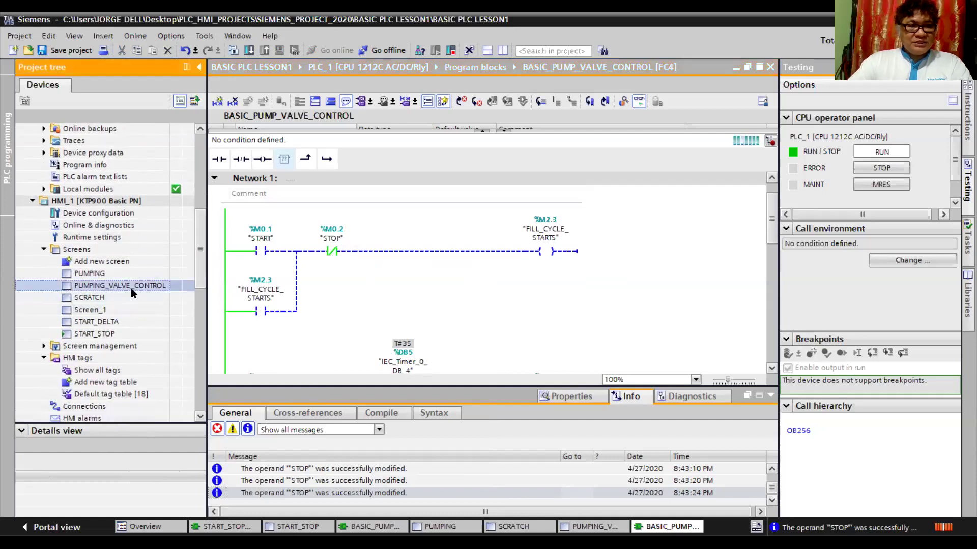
{"action": "double_click", "coordinate": [131, 292]}
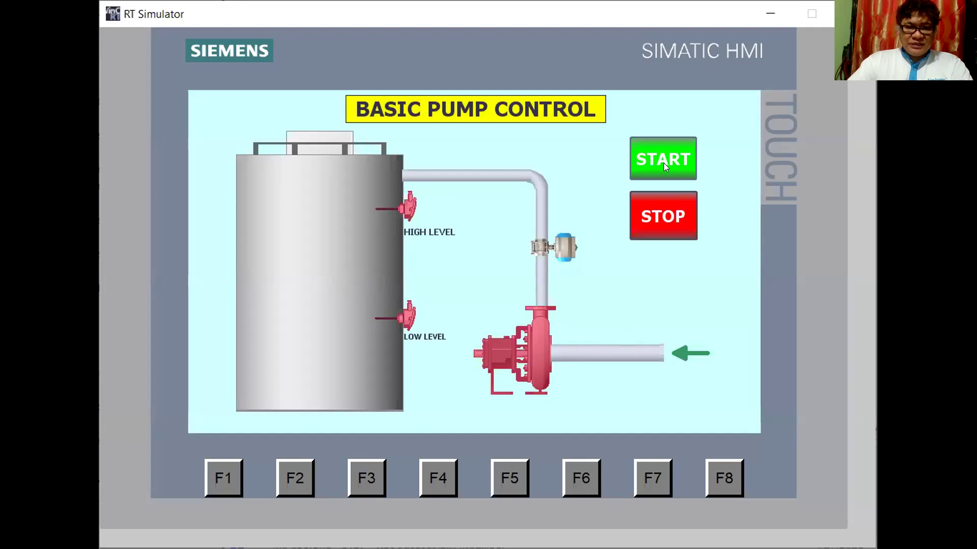
{"action": "left_click", "coordinate": [663, 162]}
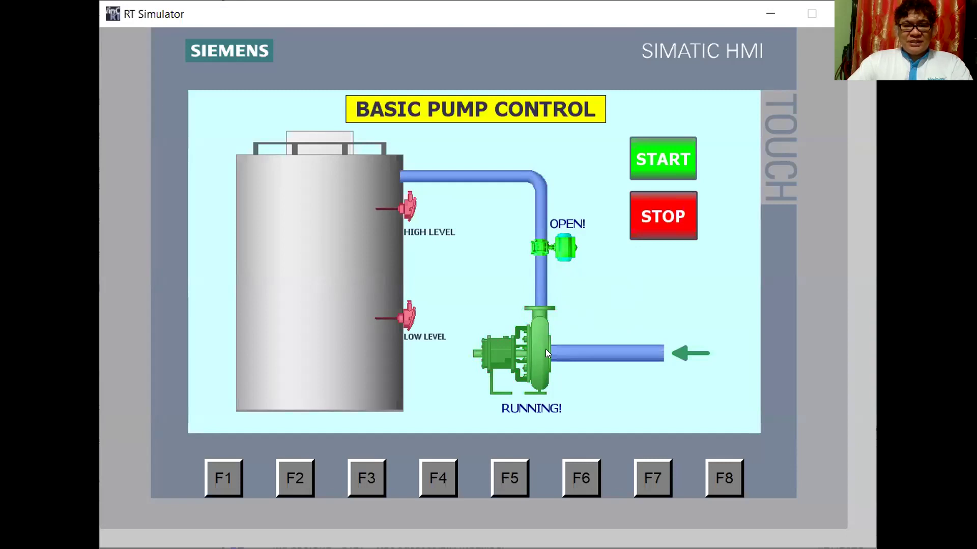
{"action": "left_click", "coordinate": [675, 220]}
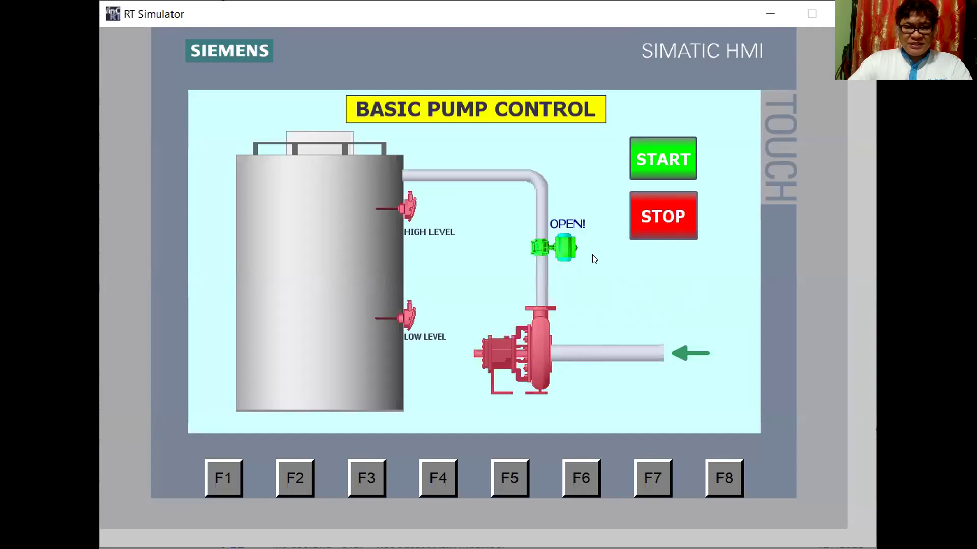